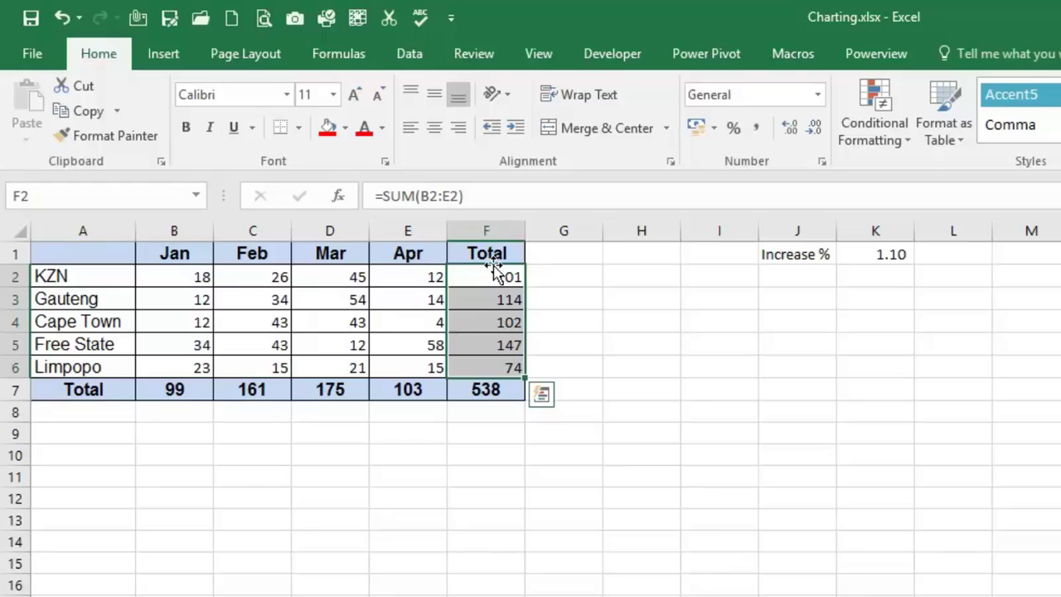
Try to copy the totals in F2:F6 to N3 with a regular paste, then undo it
{"action": "right_click", "coordinate": [493, 269]}
{"action": "left_click", "coordinate": [538, 312]}
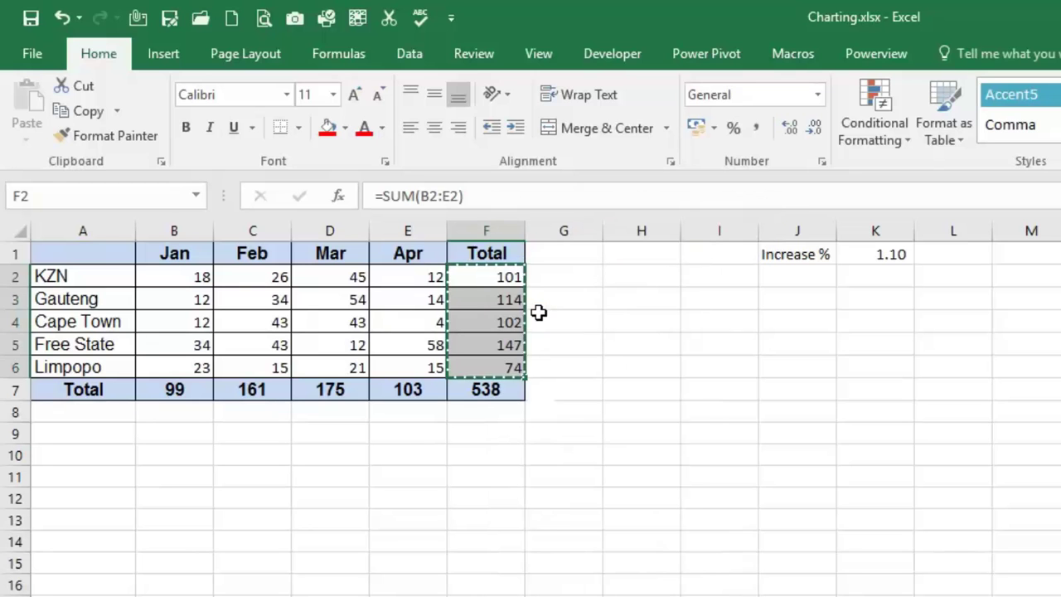
{"action": "left_click", "coordinate": [1059, 299]}
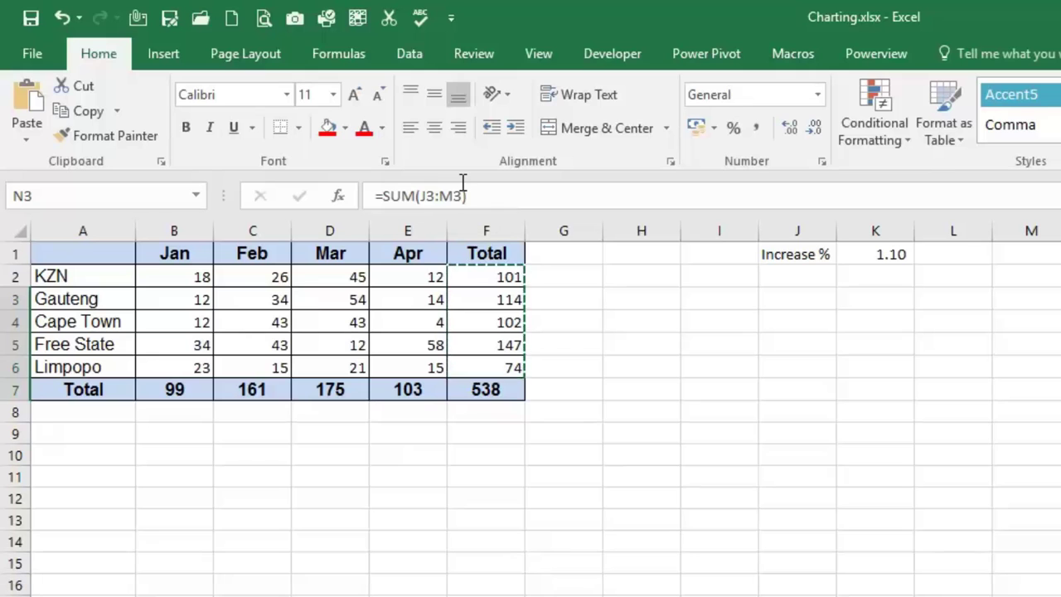
{"action": "key", "text": "ctrl+z"}
Copy the totals in F2:F6 and paste only their values starting at L4 using Paste Special
{"action": "left_click_drag", "start_coordinate": [492, 276], "coordinate": [505, 360]}
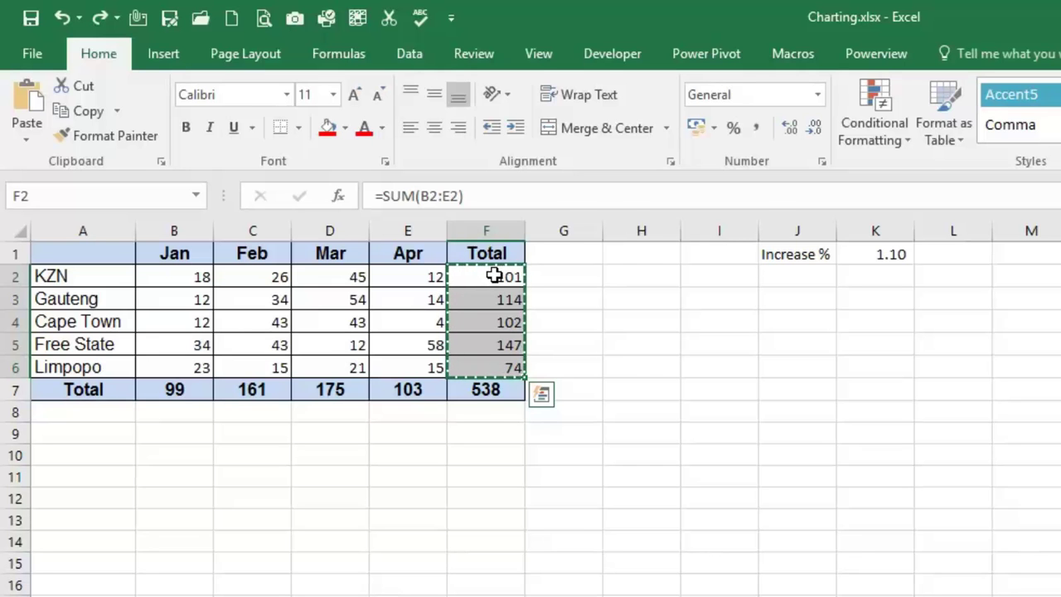
{"action": "right_click", "coordinate": [495, 277]}
{"action": "left_click", "coordinate": [532, 315]}
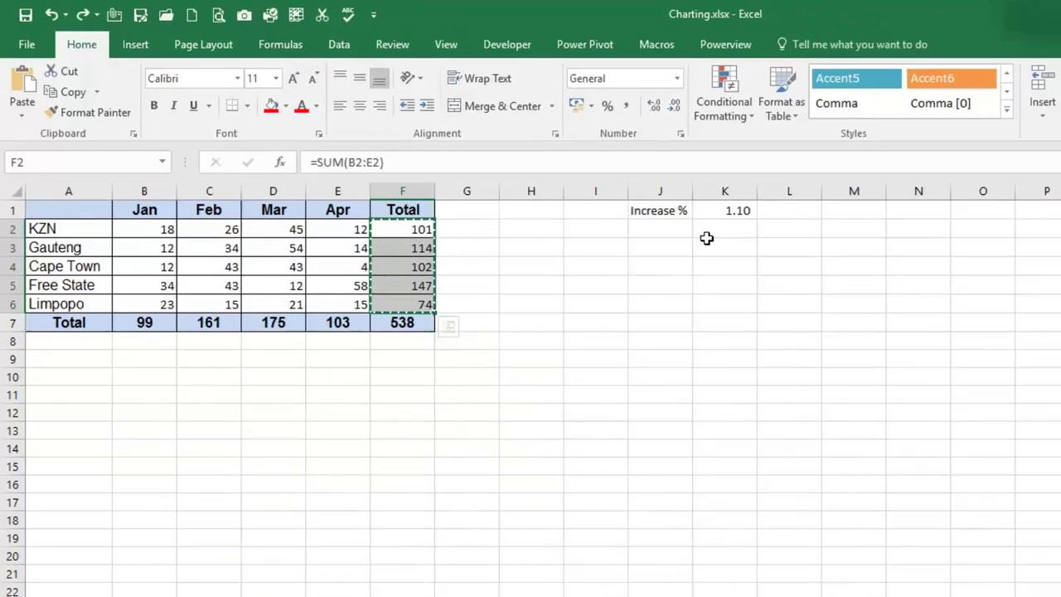
{"action": "right_click", "coordinate": [962, 320]}
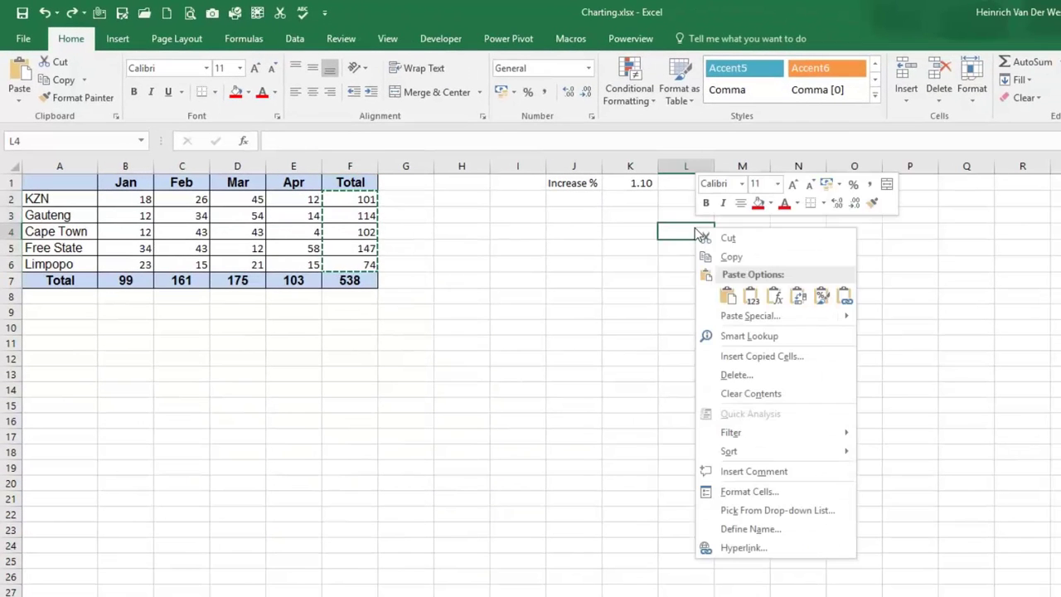
{"action": "left_click", "coordinate": [751, 297]}
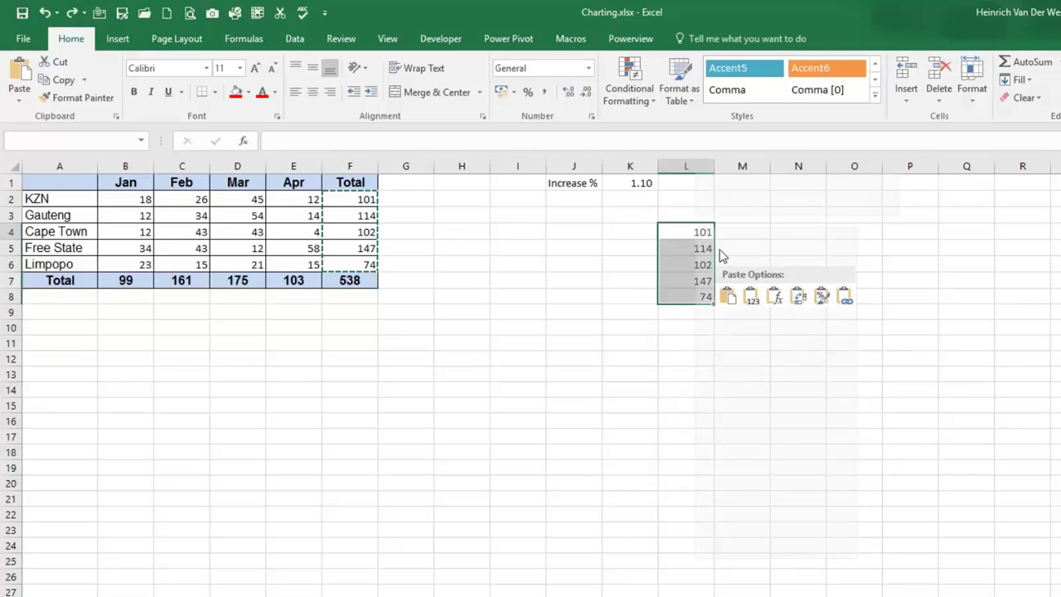
{"action": "key", "text": "ctrl+z"}
{"action": "right_click", "coordinate": [695, 230]}
{"action": "left_click", "coordinate": [744, 318]}
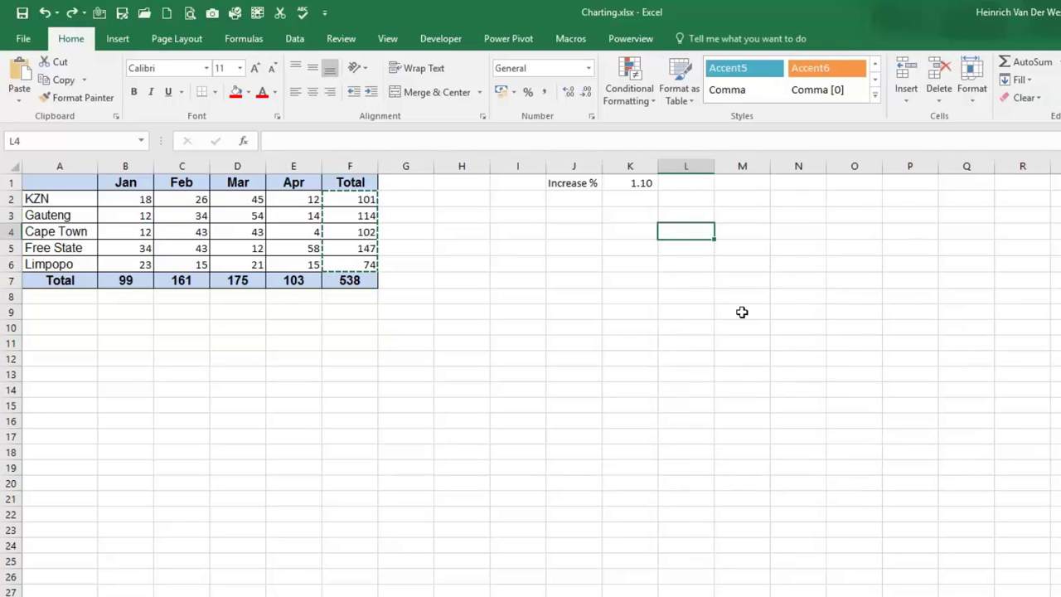
{"action": "left_click", "coordinate": [636, 253]}
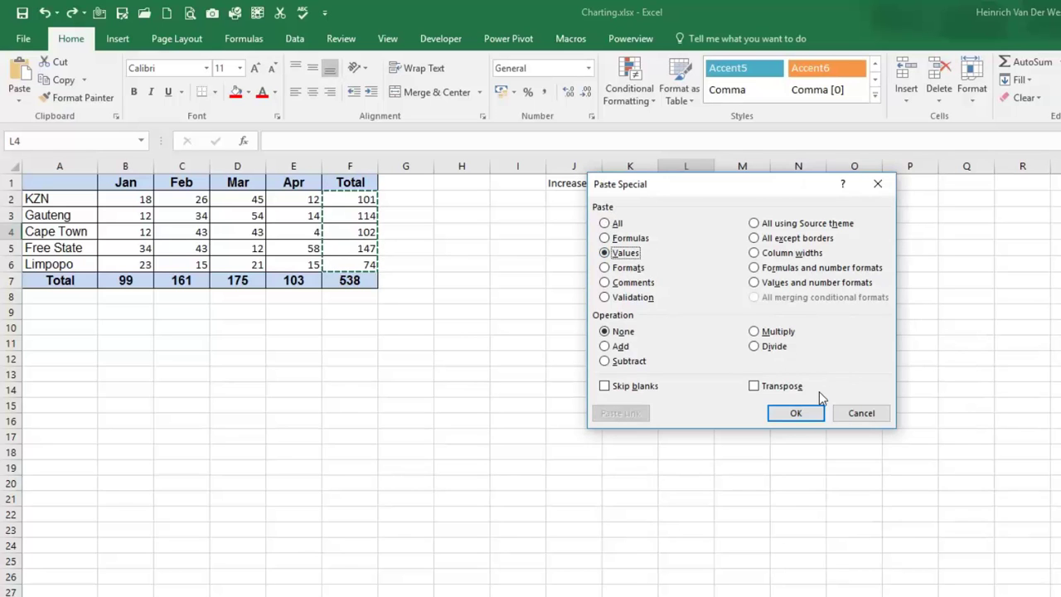
{"action": "left_click", "coordinate": [808, 415]}
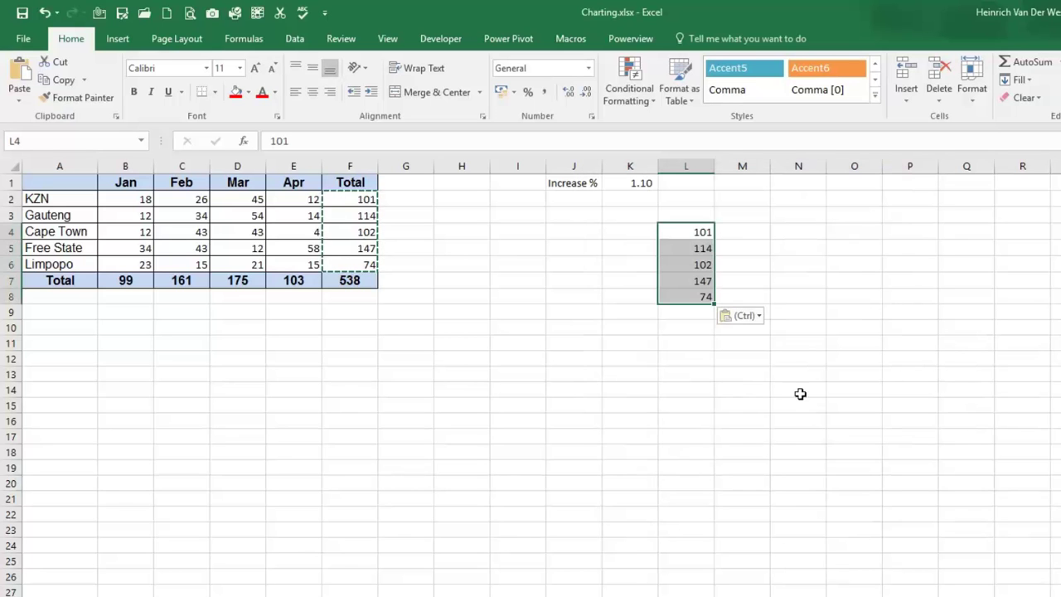
Compare the contents of the pasted cells L4 to L7 with the original total in F2, and clear the copy selection
{"action": "left_click", "coordinate": [696, 230]}
{"action": "left_click", "coordinate": [684, 250]}
{"action": "key", "text": "Down"}
{"action": "key", "text": "Down"}
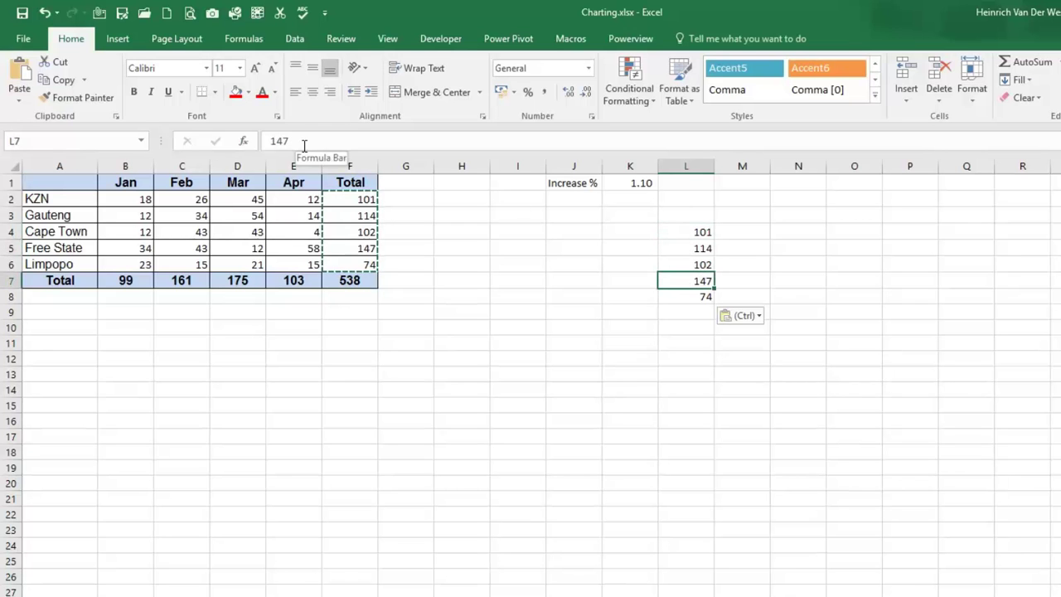
{"action": "left_click", "coordinate": [347, 200]}
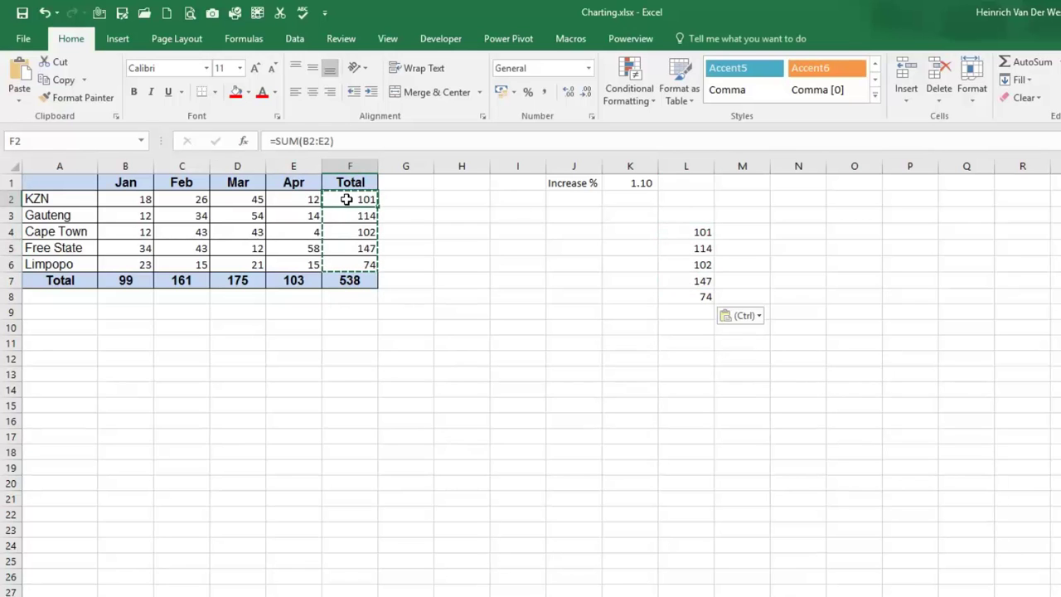
{"action": "key", "text": "Escape"}
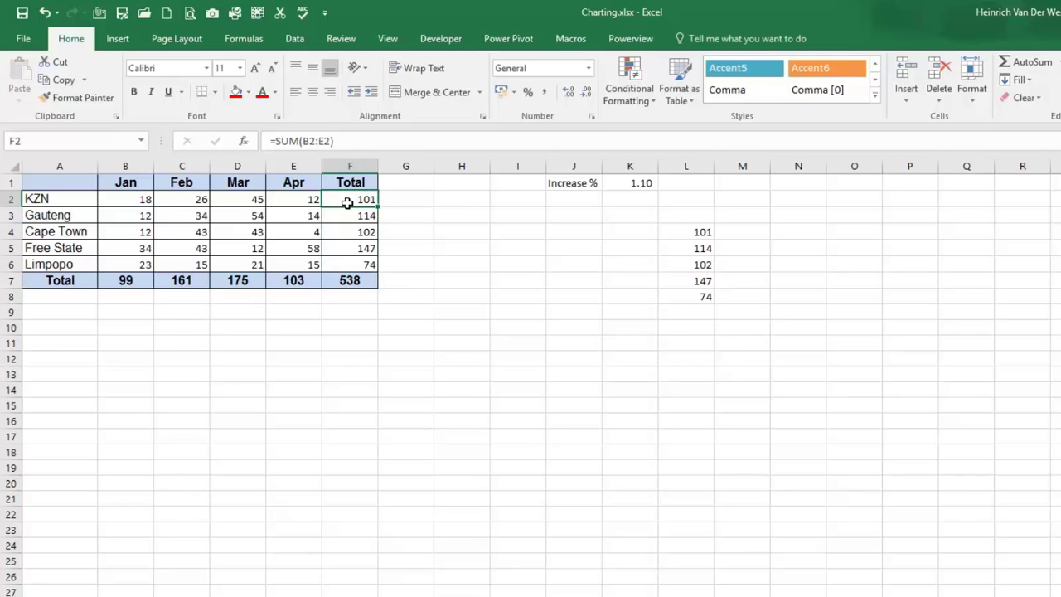
Copy the totals in F2:F6 and paste them as links starting at A1 of the next worksheet using Paste Special
{"action": "left_click_drag", "start_coordinate": [352, 205], "coordinate": [353, 261]}
{"action": "right_click", "coordinate": [343, 206]}
{"action": "left_click", "coordinate": [371, 228]}
{"action": "key", "text": "ctrl+Page_Down"}
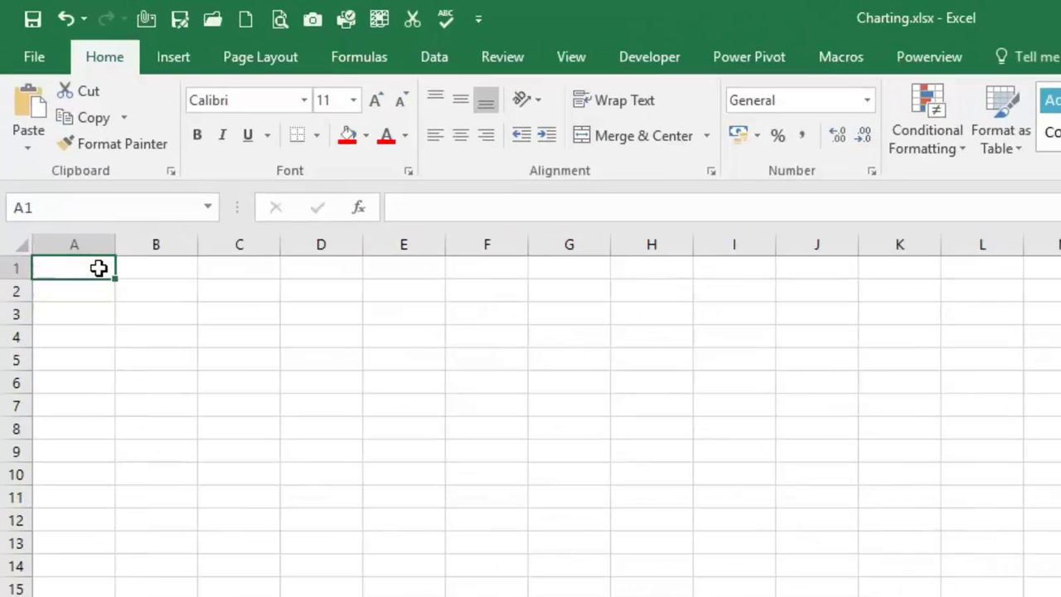
{"action": "right_click", "coordinate": [99, 268]}
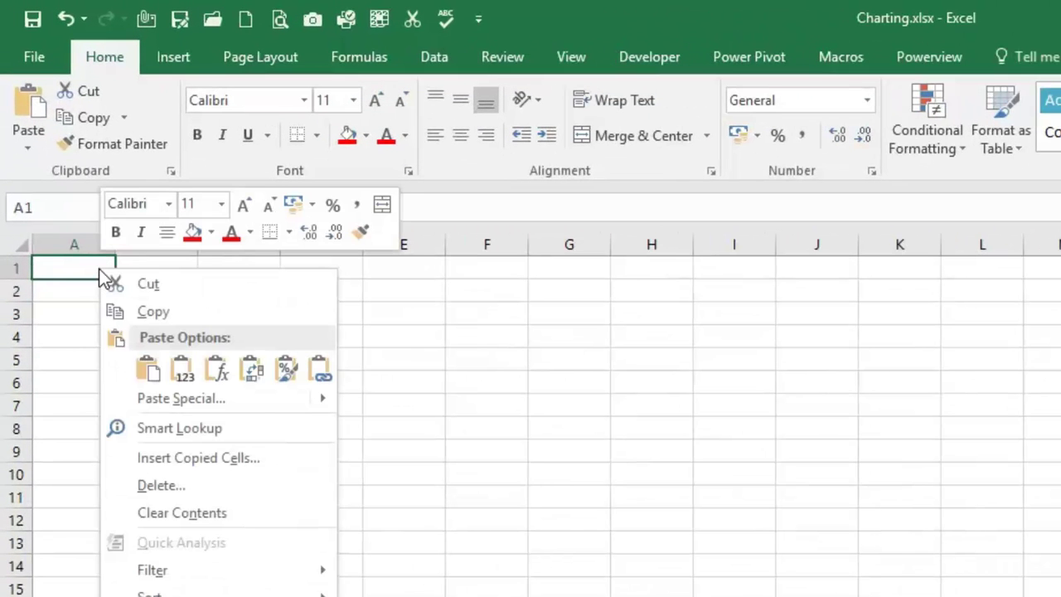
{"action": "left_click", "coordinate": [197, 396]}
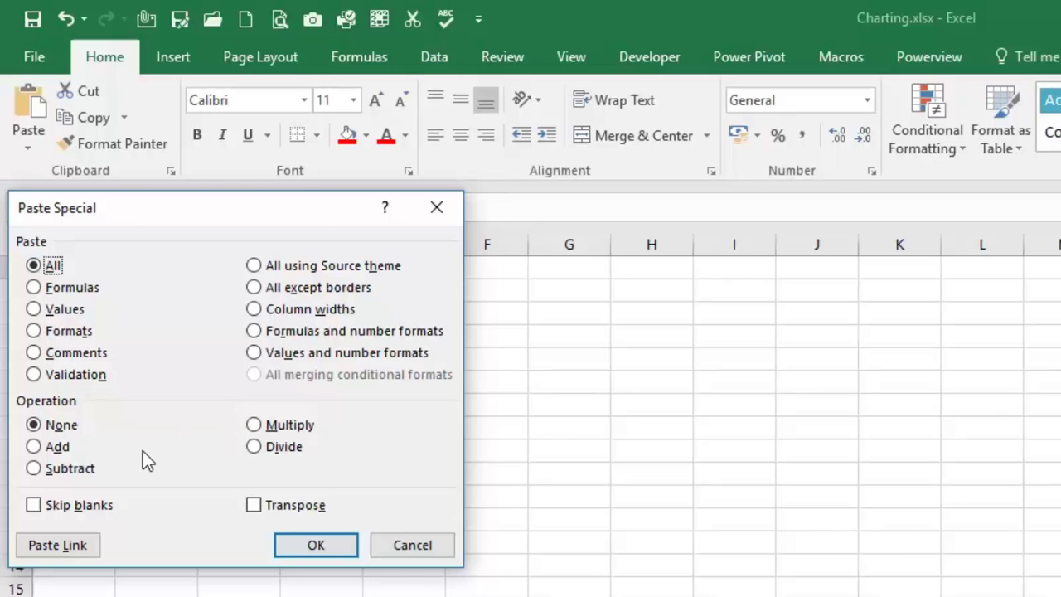
{"action": "left_click", "coordinate": [91, 544]}
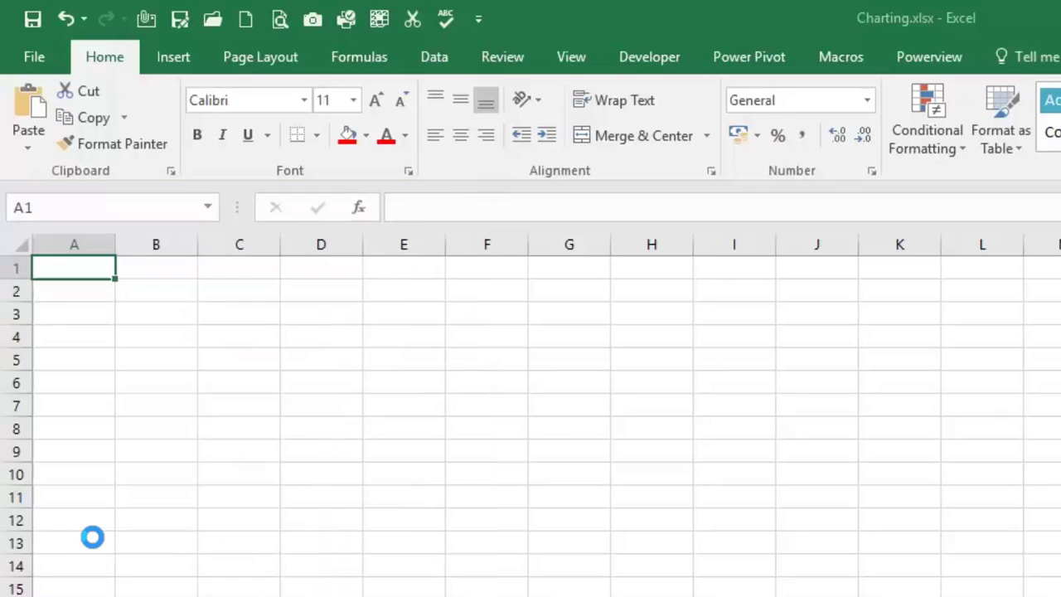
Examine the link formulas in cells A1 and A2 that refer to the Basic Charting sheet
{"action": "left_click", "coordinate": [111, 455]}
{"action": "left_click", "coordinate": [106, 265]}
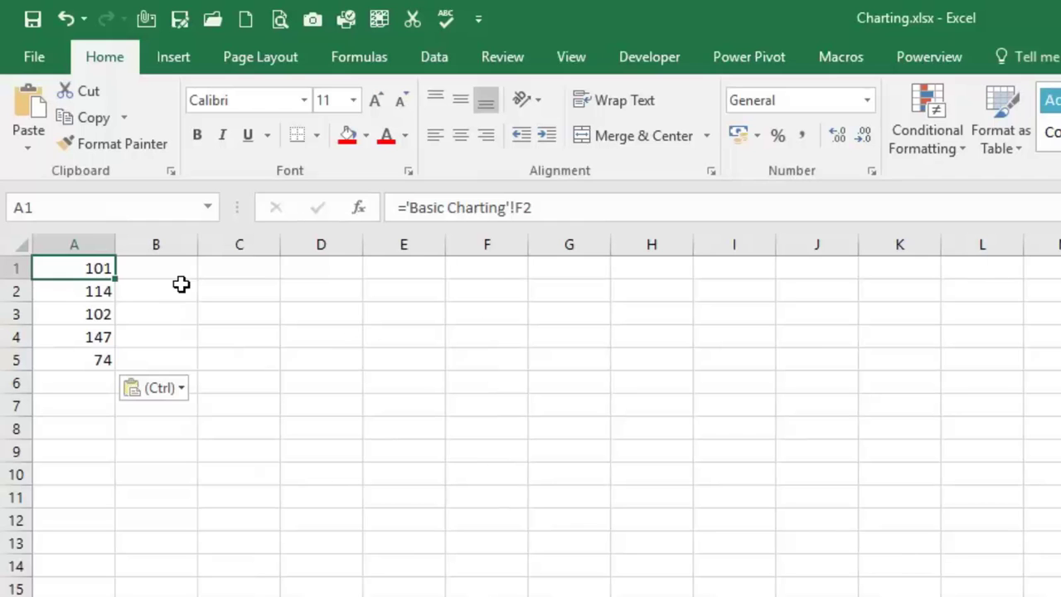
{"action": "left_click", "coordinate": [103, 289]}
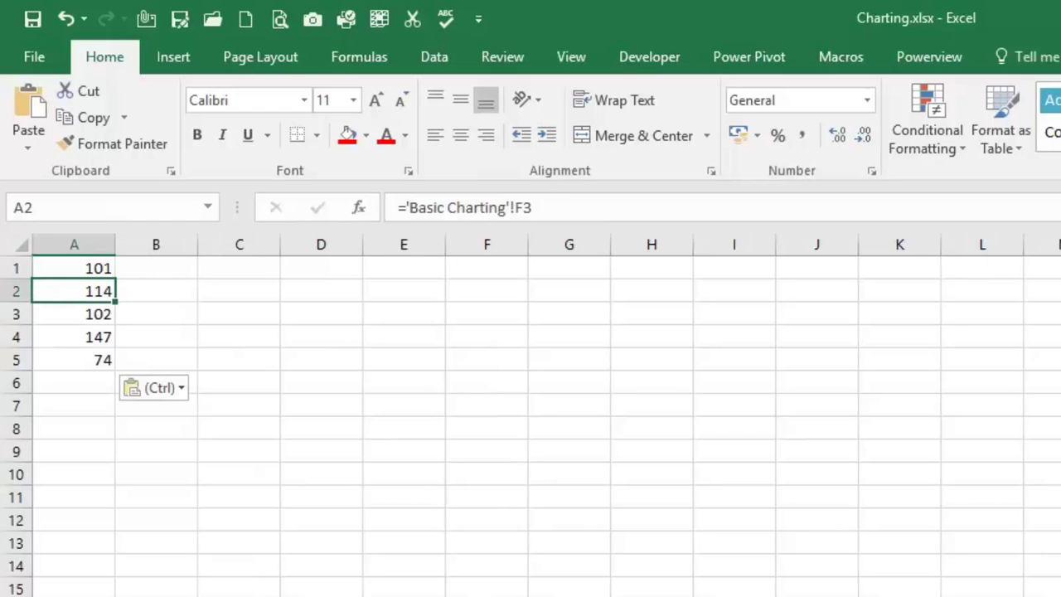
Return to the source table and set the KZN April value in E2 to 1200
{"action": "key", "text": "ctrl+Page_Up"}
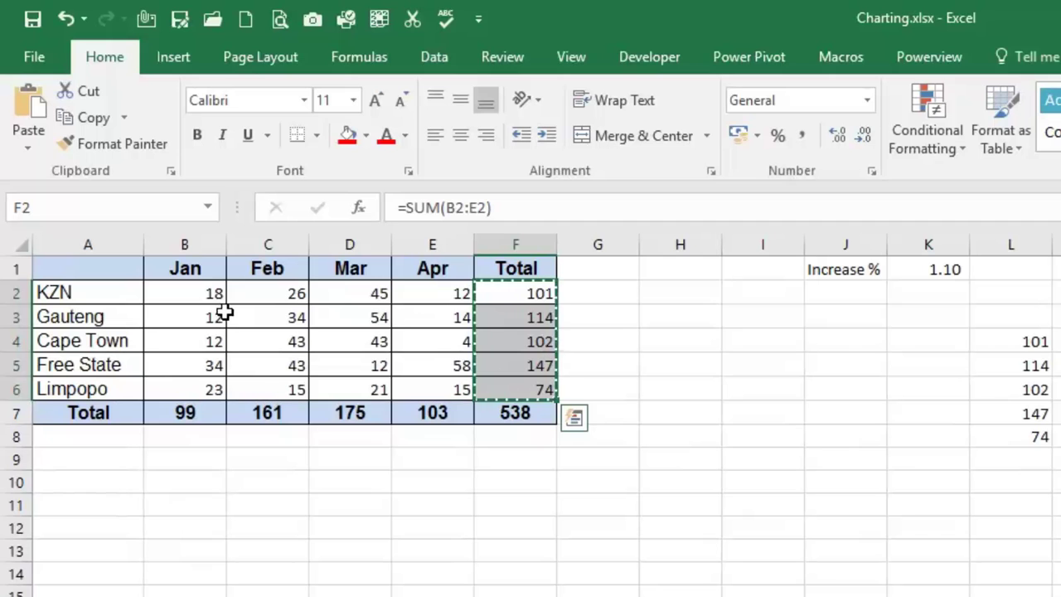
{"action": "left_click", "coordinate": [412, 285]}
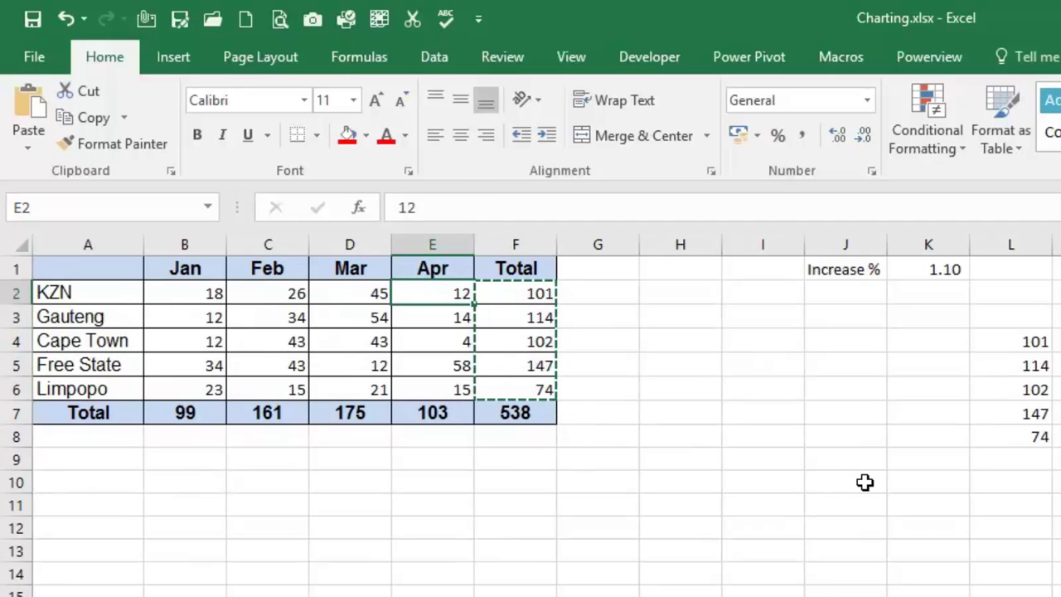
{"action": "key", "text": "F2"}
{"action": "type", "text": "00"}
{"action": "key", "text": "Return"}
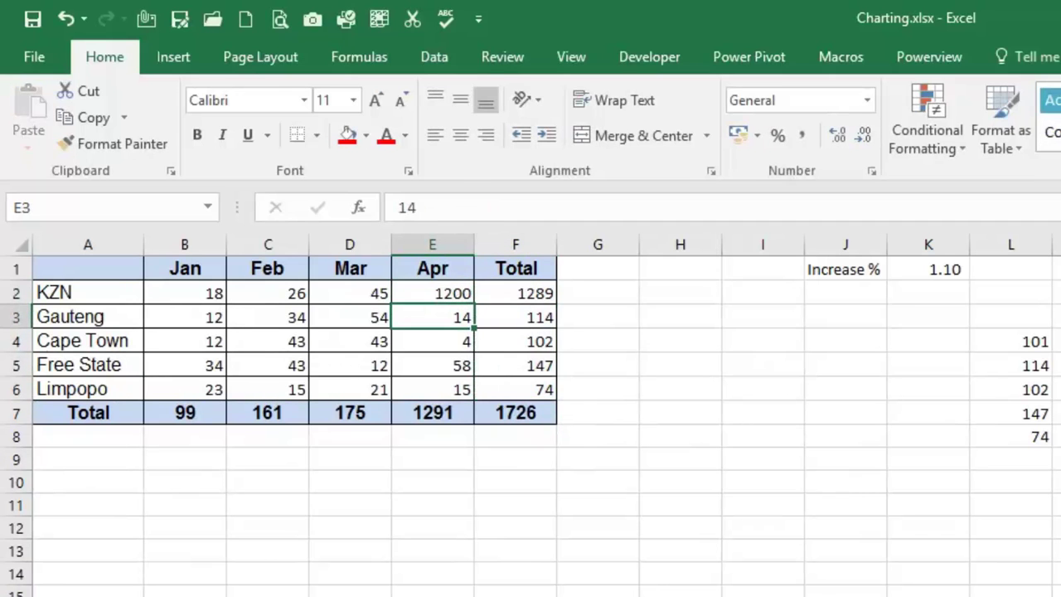
Check linked cell A1 on the next worksheet for the updated KZN total, and return to the source sheet
{"action": "key", "text": "ctrl+Page_Down"}
{"action": "left_click", "coordinate": [97, 267]}
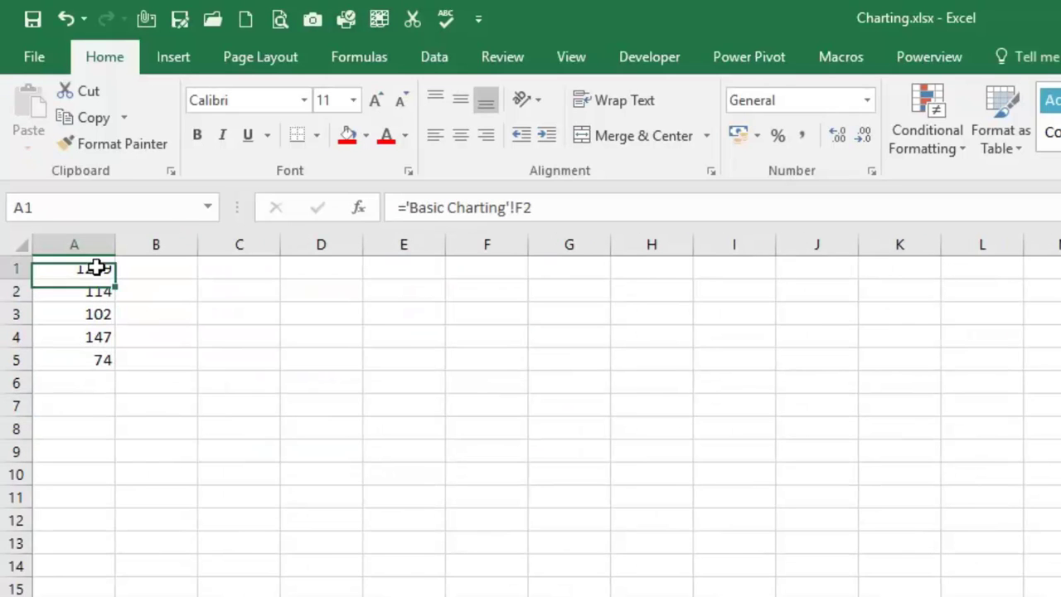
{"action": "key", "text": "ctrl+Page_Up"}
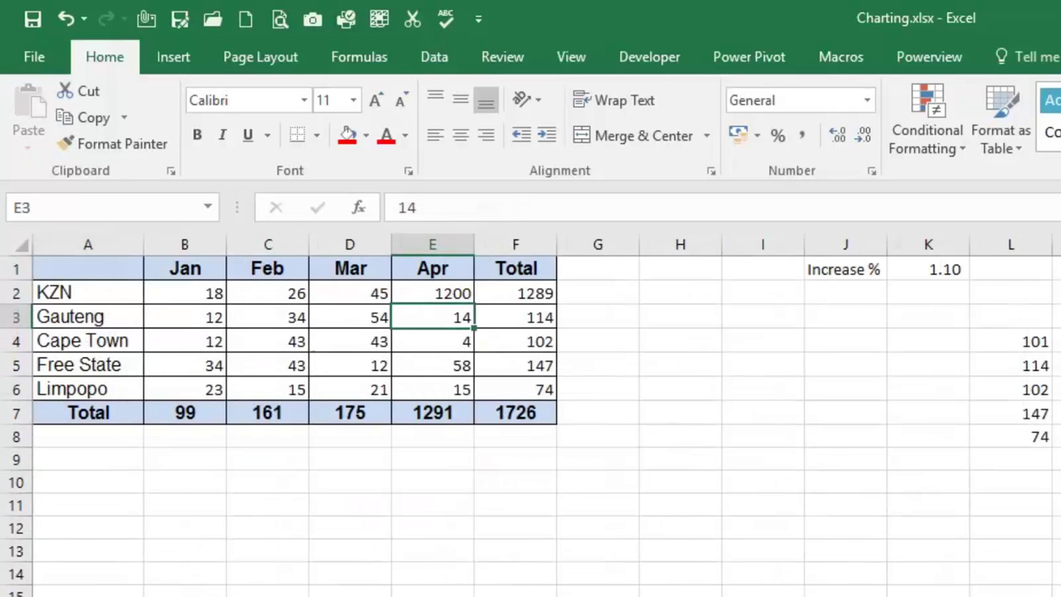
Copy the whole table A1:F7 and paste only its formats starting at A11 using Paste Special
{"action": "left_click", "coordinate": [526, 339]}
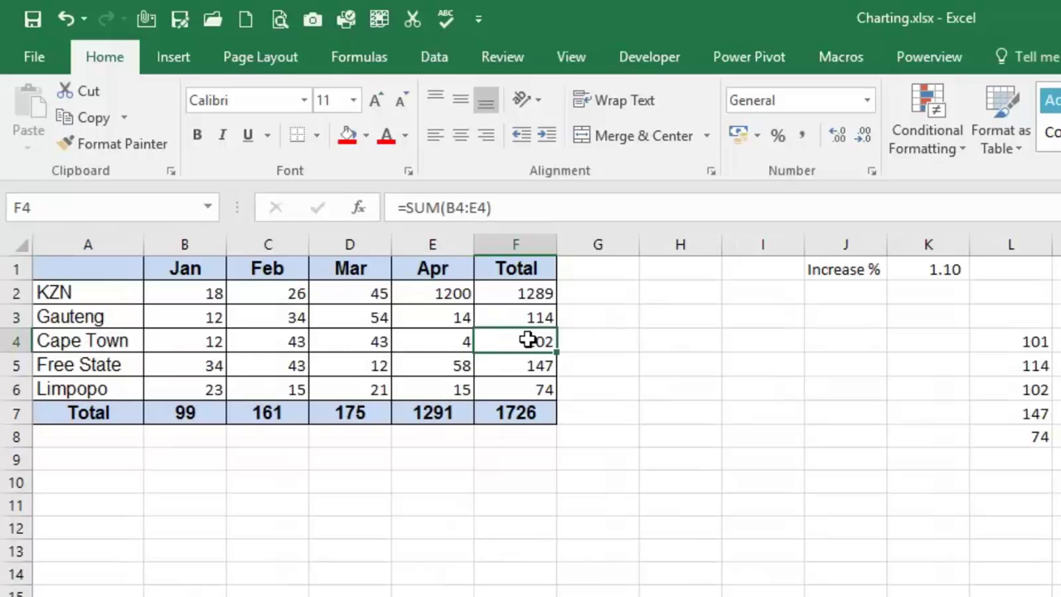
{"action": "left_click_drag", "start_coordinate": [93, 265], "coordinate": [530, 412]}
{"action": "right_click", "coordinate": [535, 419]}
{"action": "left_click", "coordinate": [572, 457]}
{"action": "left_click", "coordinate": [77, 499]}
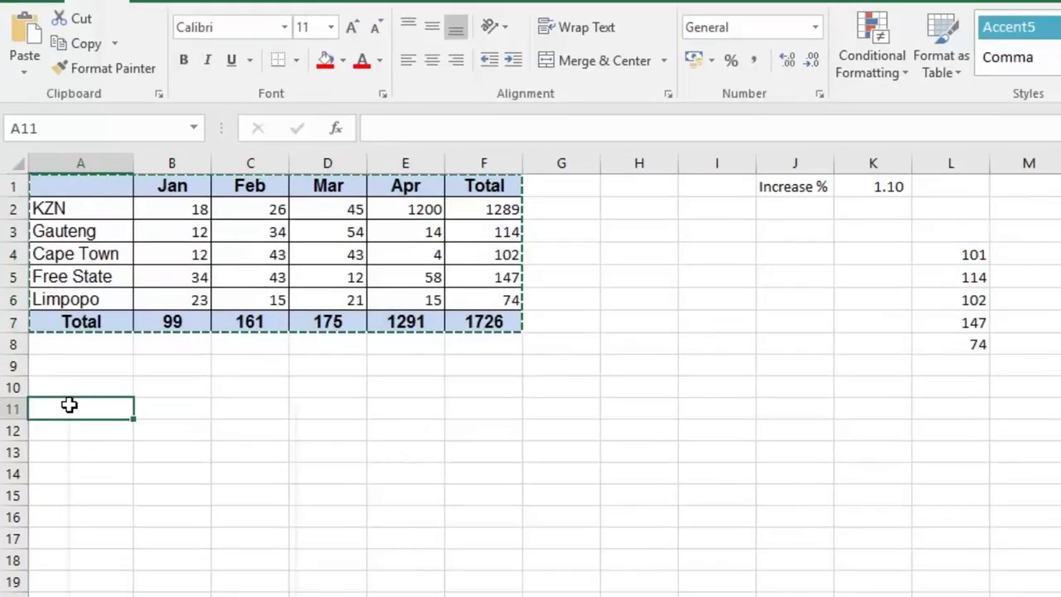
{"action": "right_click", "coordinate": [69, 404]}
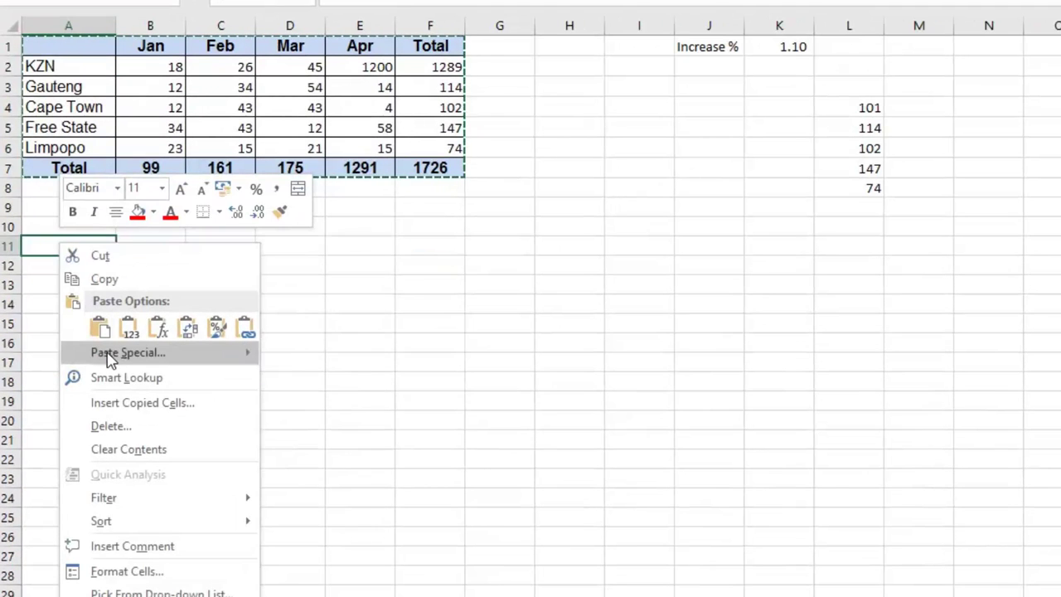
{"action": "left_click", "coordinate": [108, 355]}
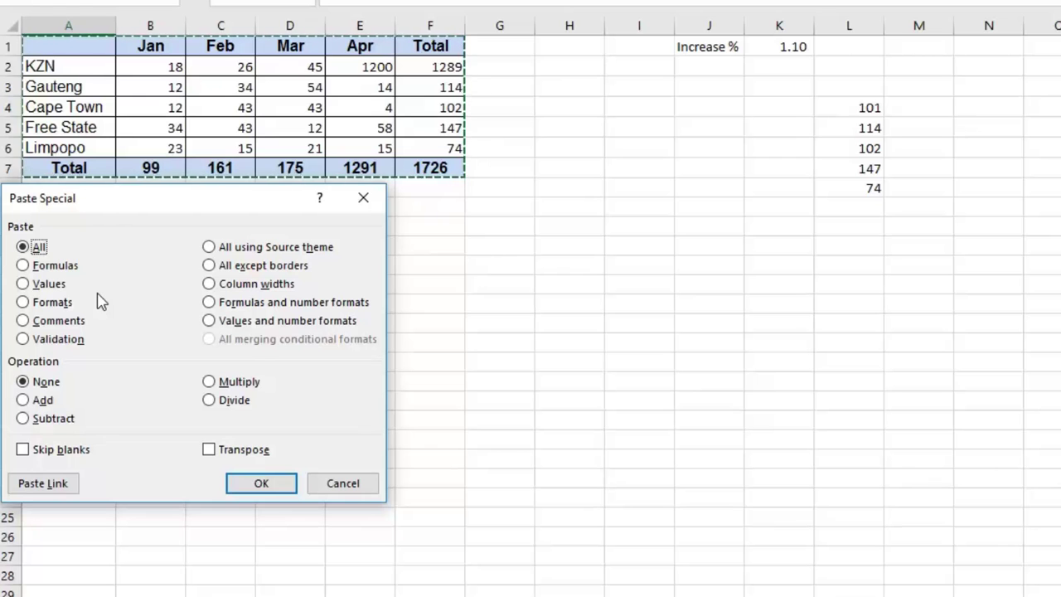
{"action": "left_click", "coordinate": [58, 305]}
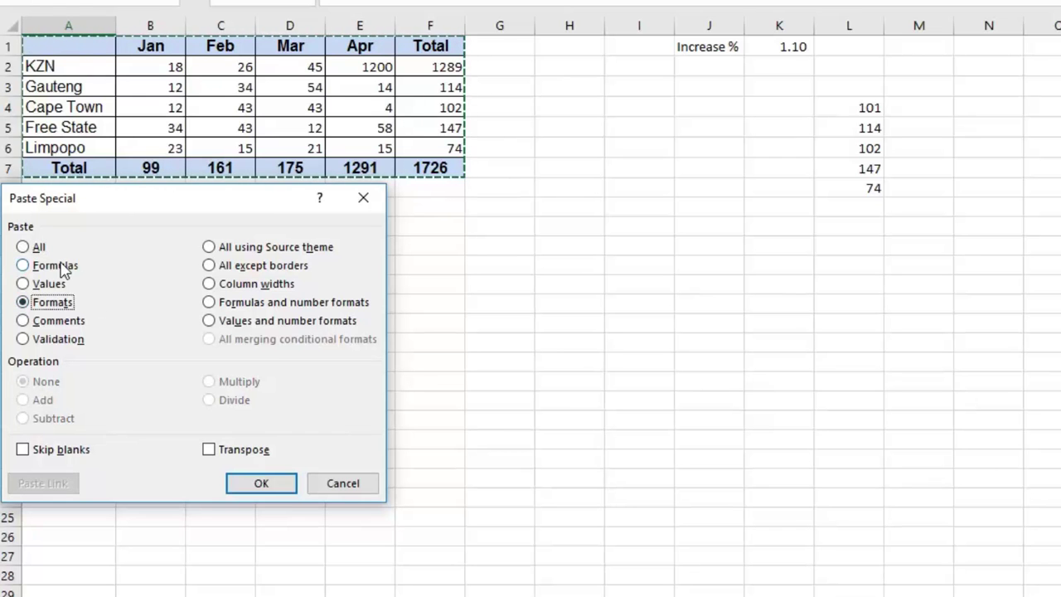
{"action": "left_click", "coordinate": [62, 265]}
{"action": "left_click", "coordinate": [63, 304]}
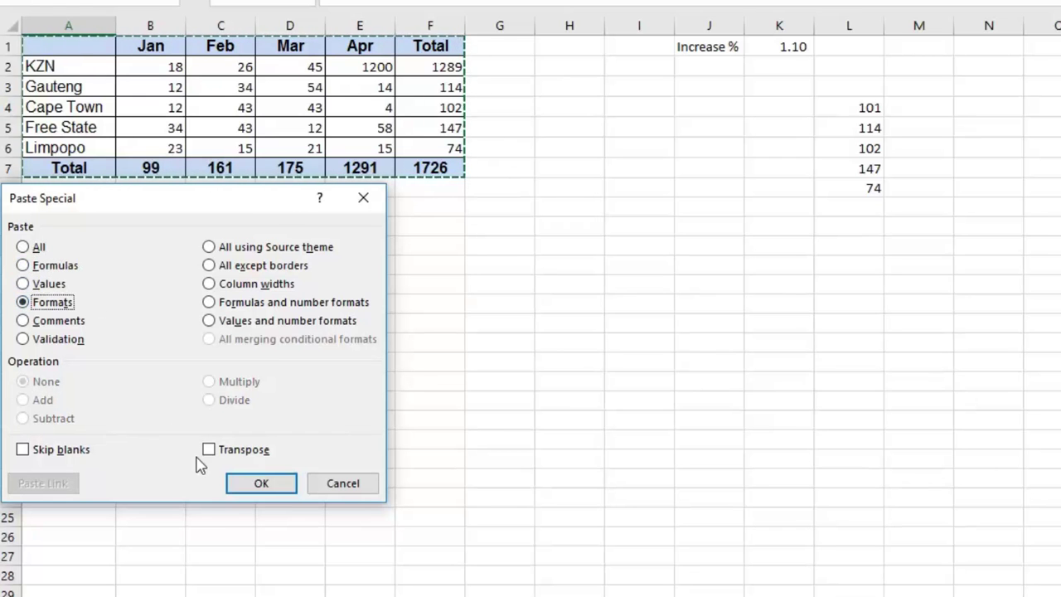
{"action": "left_click", "coordinate": [267, 487]}
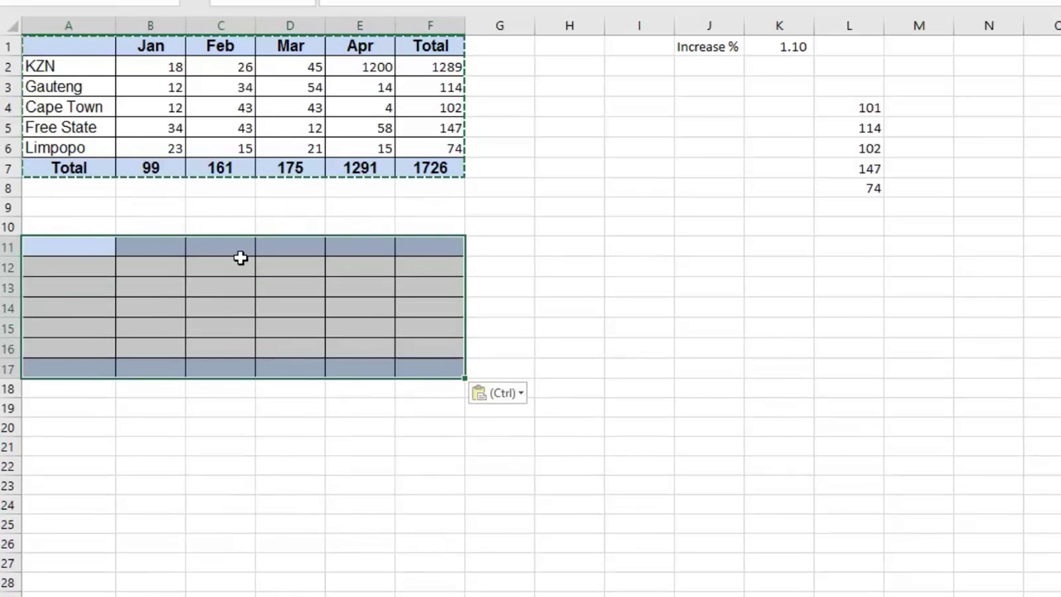
Copy the whole table A1:F7 and paste it with contents and formatting starting at J15
{"action": "left_click_drag", "start_coordinate": [115, 65], "coordinate": [411, 169]}
{"action": "right_click", "coordinate": [411, 168]}
{"action": "left_click", "coordinate": [439, 203]}
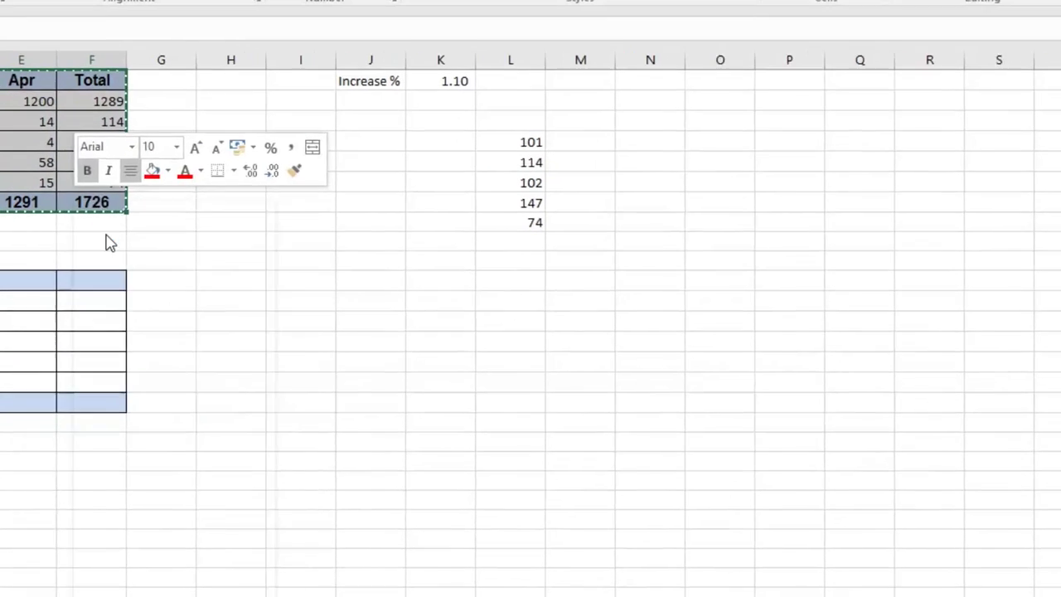
{"action": "left_click", "coordinate": [706, 318]}
{"action": "right_click", "coordinate": [344, 355]}
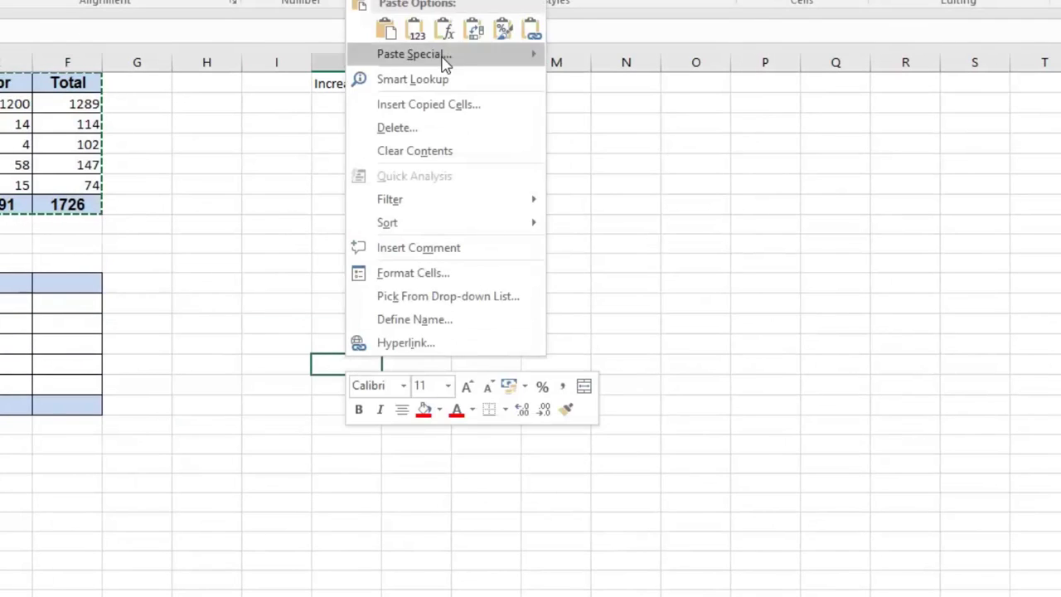
{"action": "left_click", "coordinate": [387, 32]}
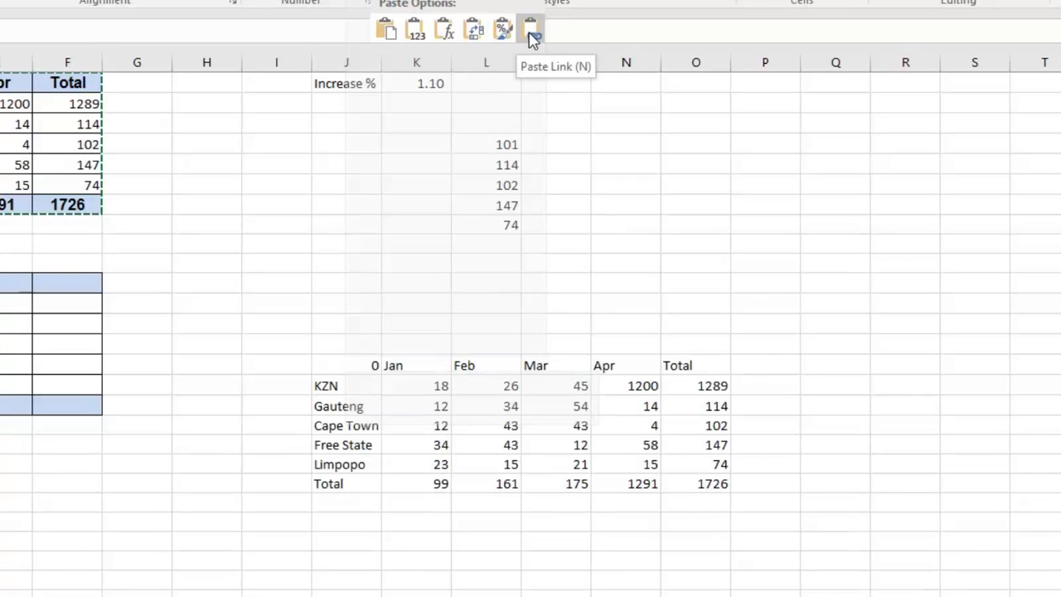
{"action": "right_click", "coordinate": [347, 363]}
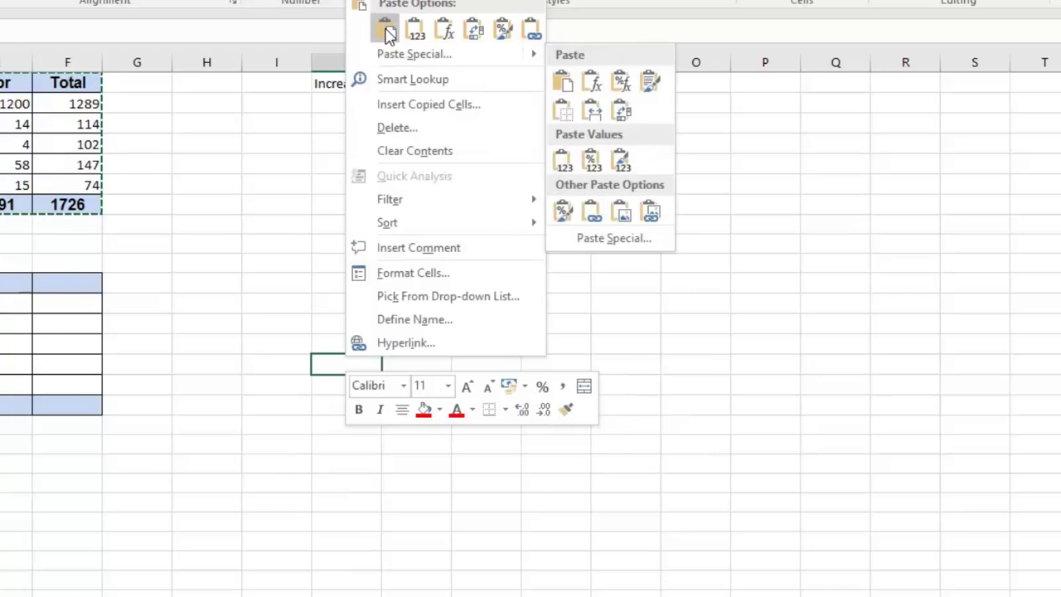
{"action": "left_click", "coordinate": [384, 28]}
{"action": "left_click", "coordinate": [417, 263]}
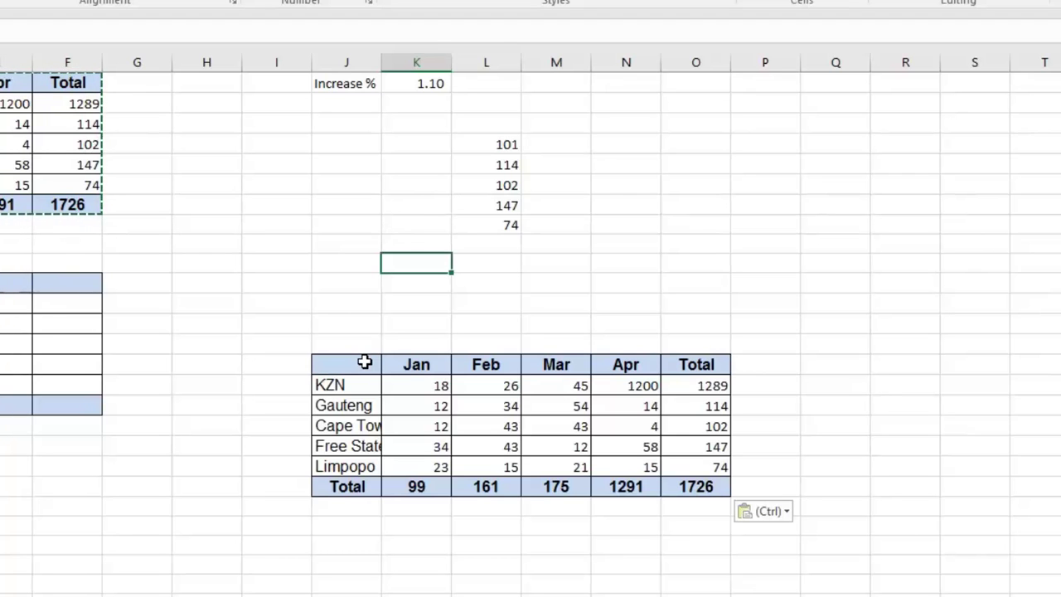
Copy the table J15:O21 and paste it transposed starting at O1 using Paste Special
{"action": "left_click_drag", "start_coordinate": [365, 362], "coordinate": [687, 491]}
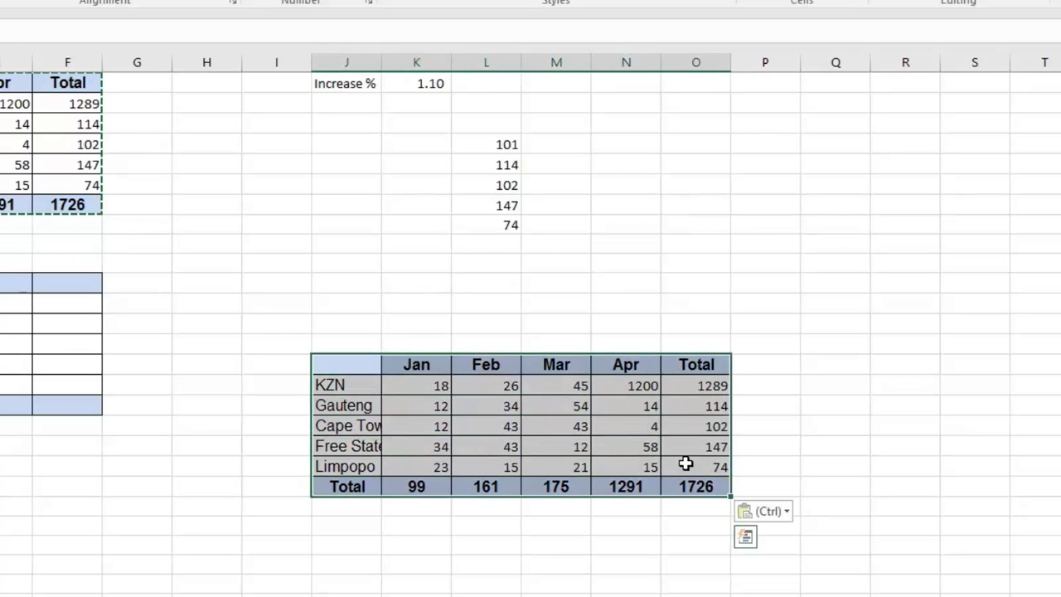
{"action": "right_click", "coordinate": [369, 364]}
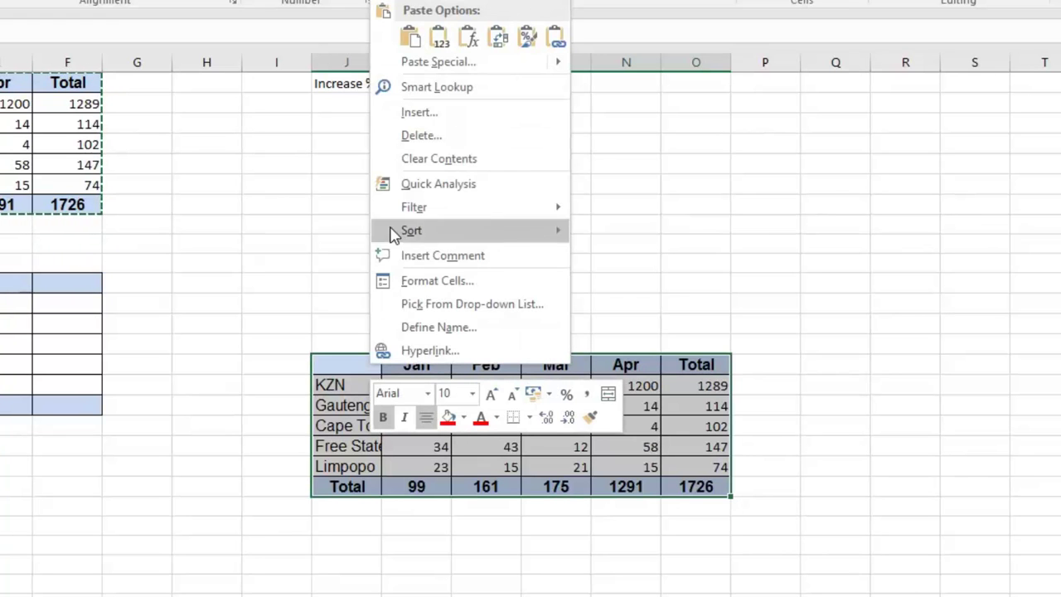
{"action": "key", "text": "Escape"}
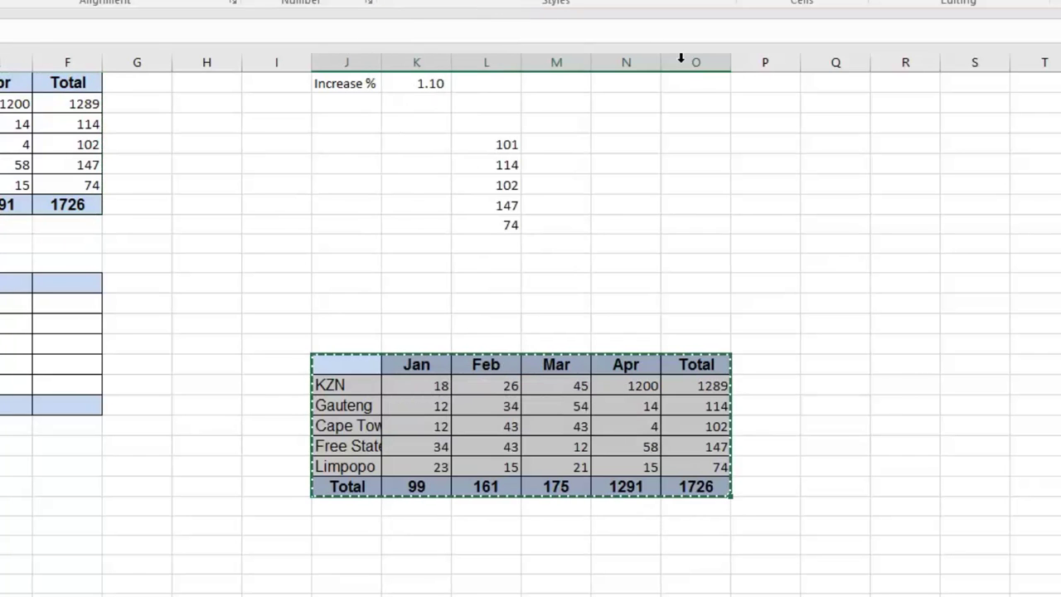
{"action": "left_click", "coordinate": [696, 82]}
{"action": "right_click", "coordinate": [698, 85]}
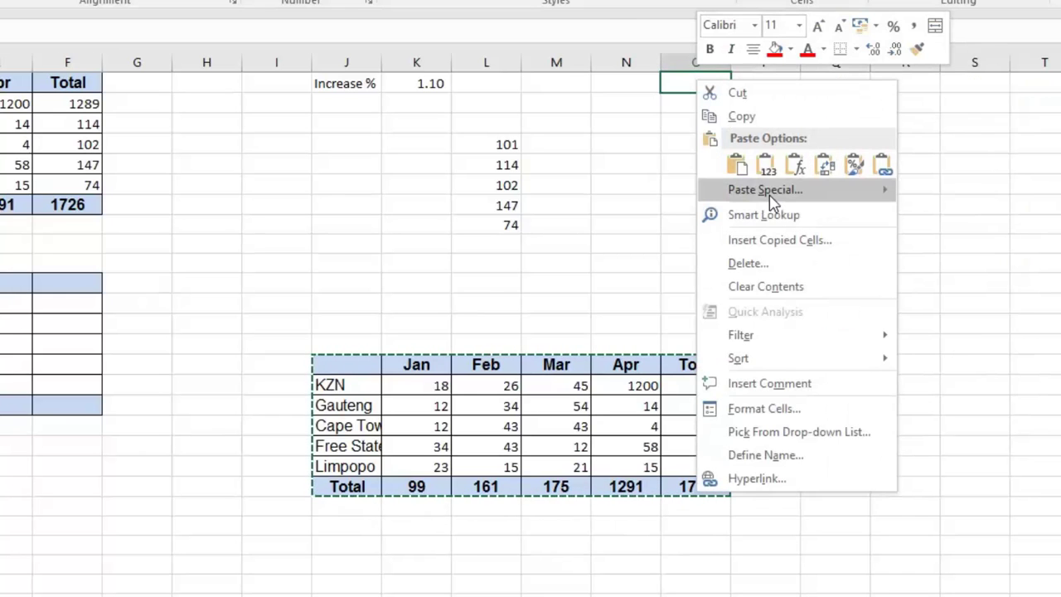
{"action": "left_click", "coordinate": [770, 191]}
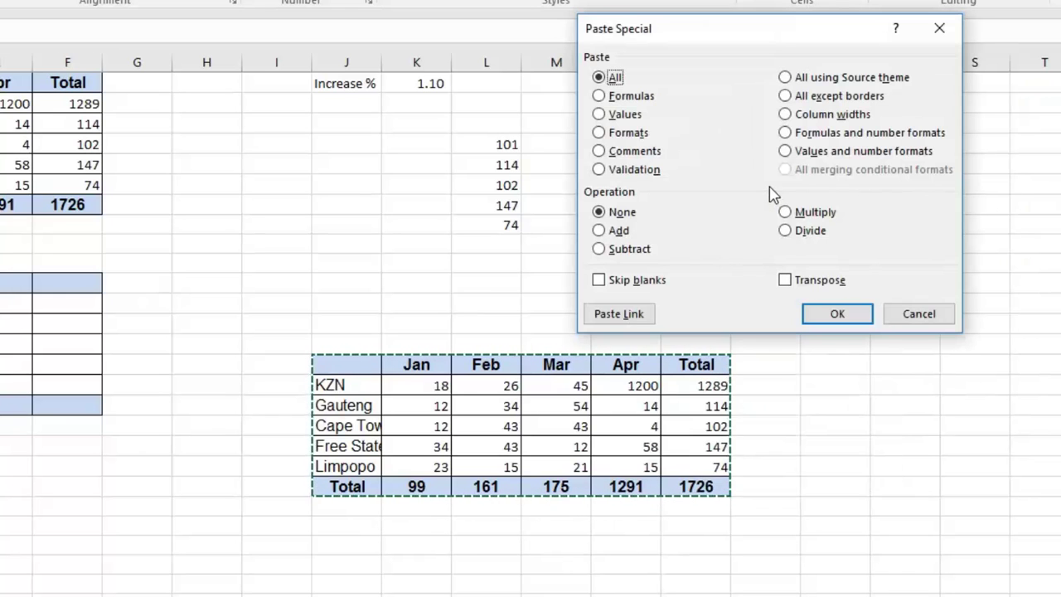
{"action": "left_click", "coordinate": [818, 282]}
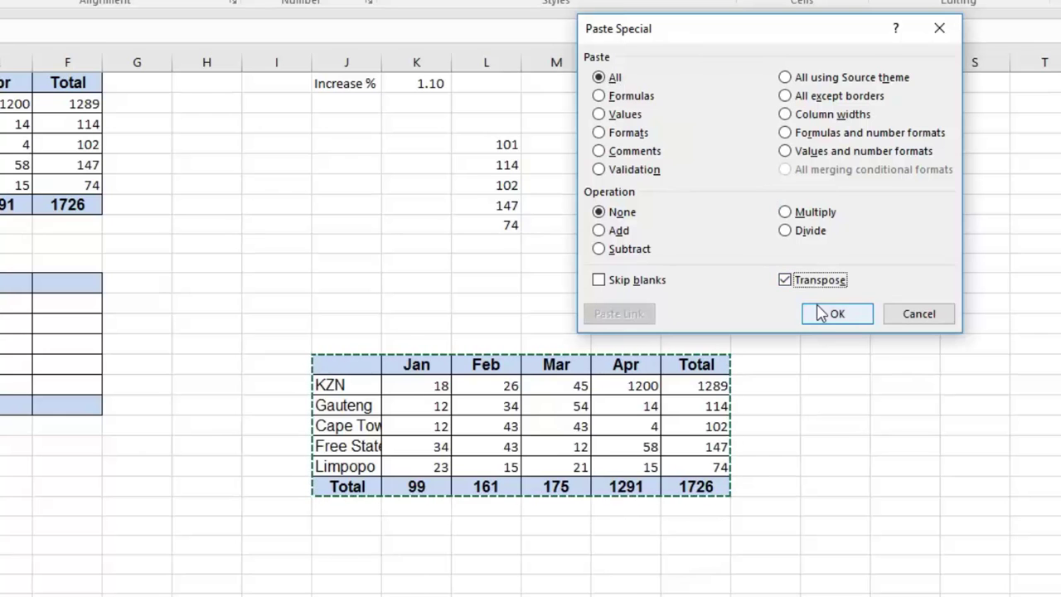
{"action": "left_click", "coordinate": [837, 314]}
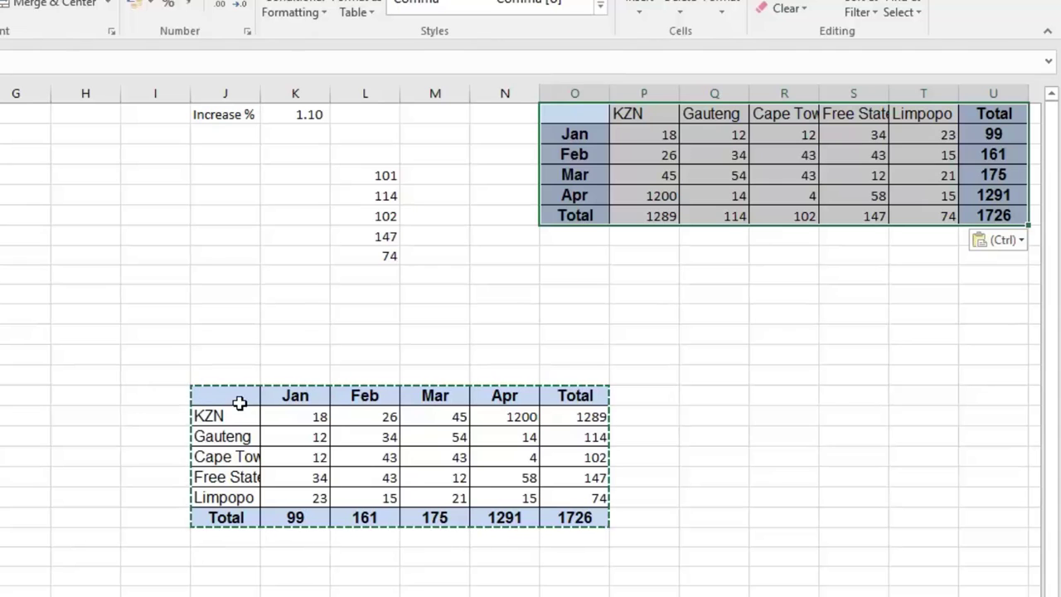
{"action": "left_click", "coordinate": [983, 133]}
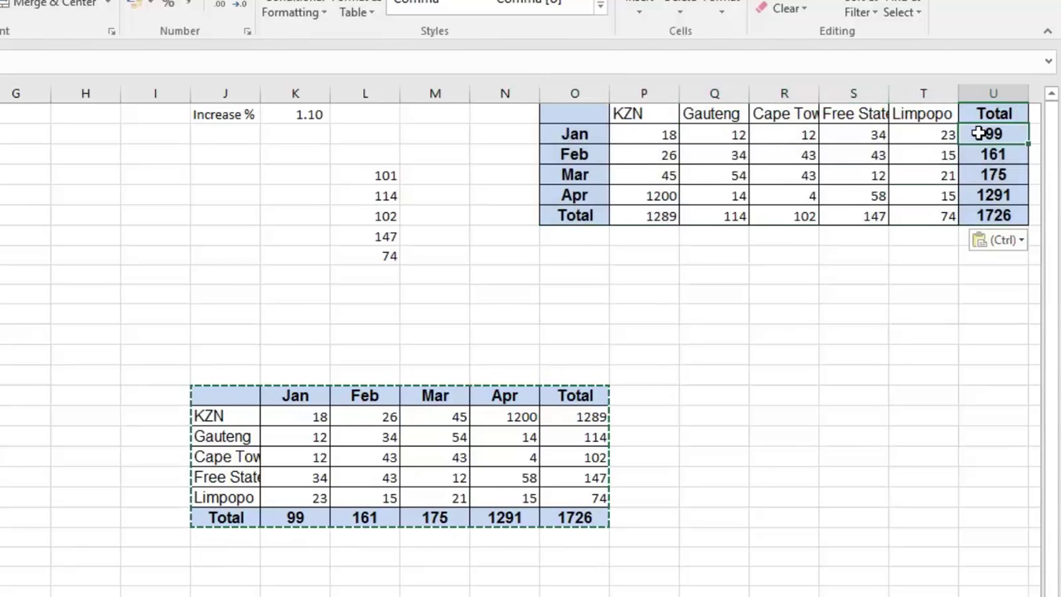
{"action": "left_click", "coordinate": [971, 171]}
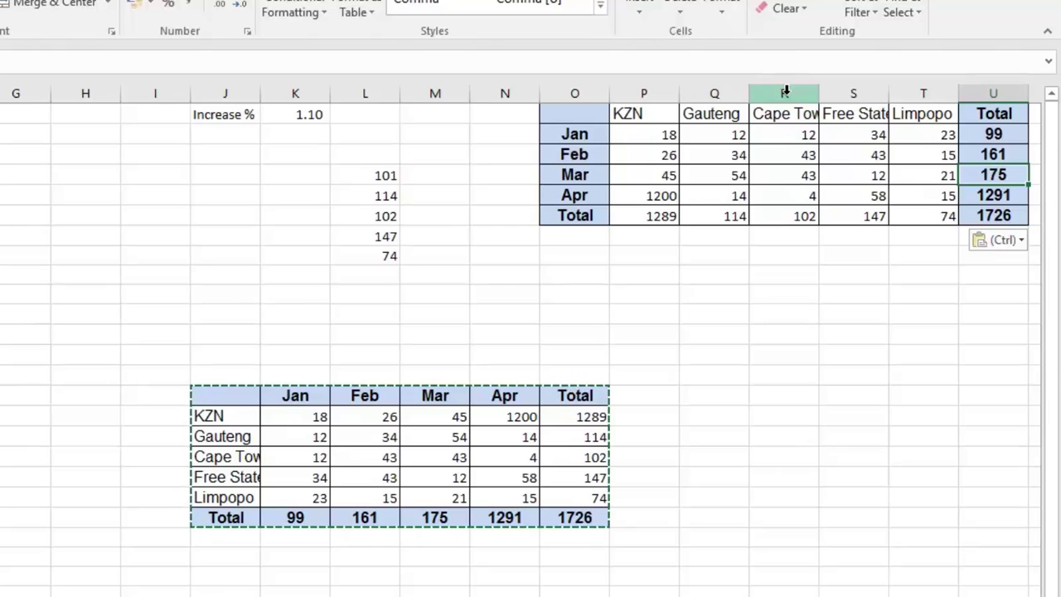
{"action": "left_click", "coordinate": [36, 251]}
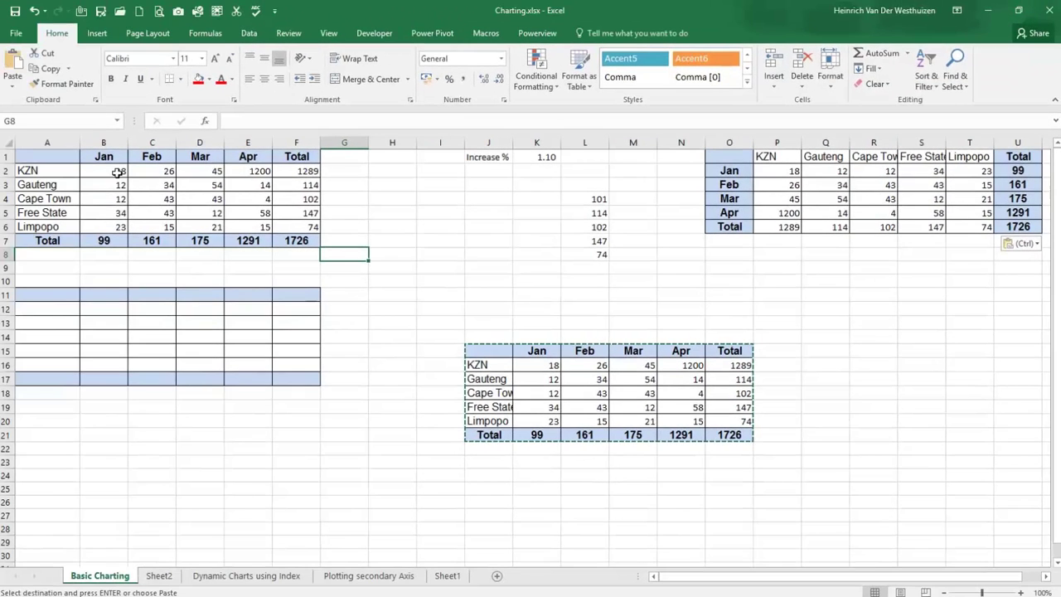
Enter the factor .10 in K2, below the Increase % value
{"action": "left_click_drag", "start_coordinate": [115, 172], "coordinate": [257, 220]}
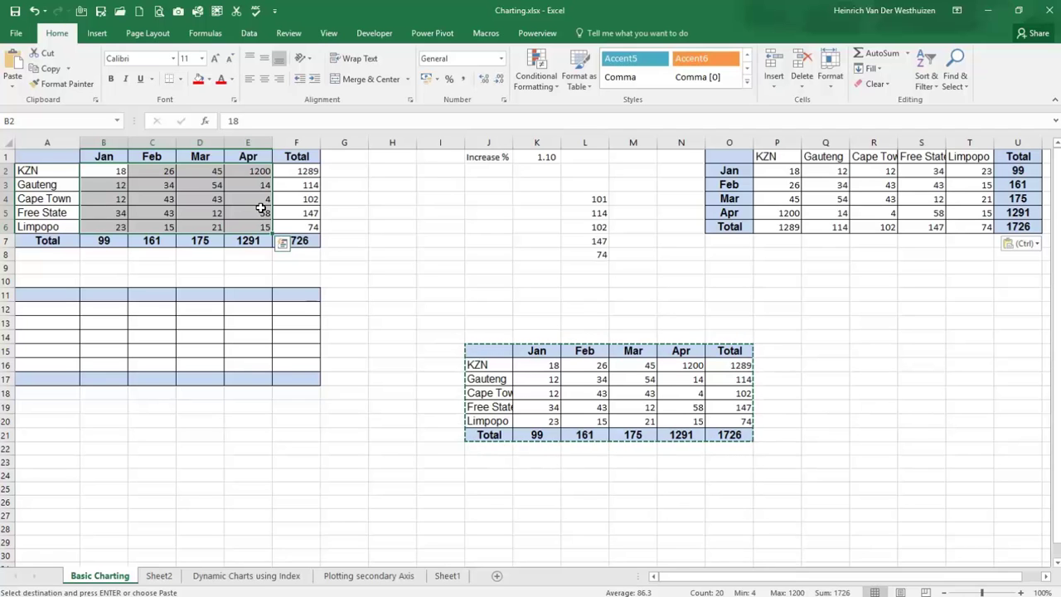
{"action": "left_click_drag", "start_coordinate": [118, 171], "coordinate": [203, 187]}
{"action": "left_click", "coordinate": [540, 163]}
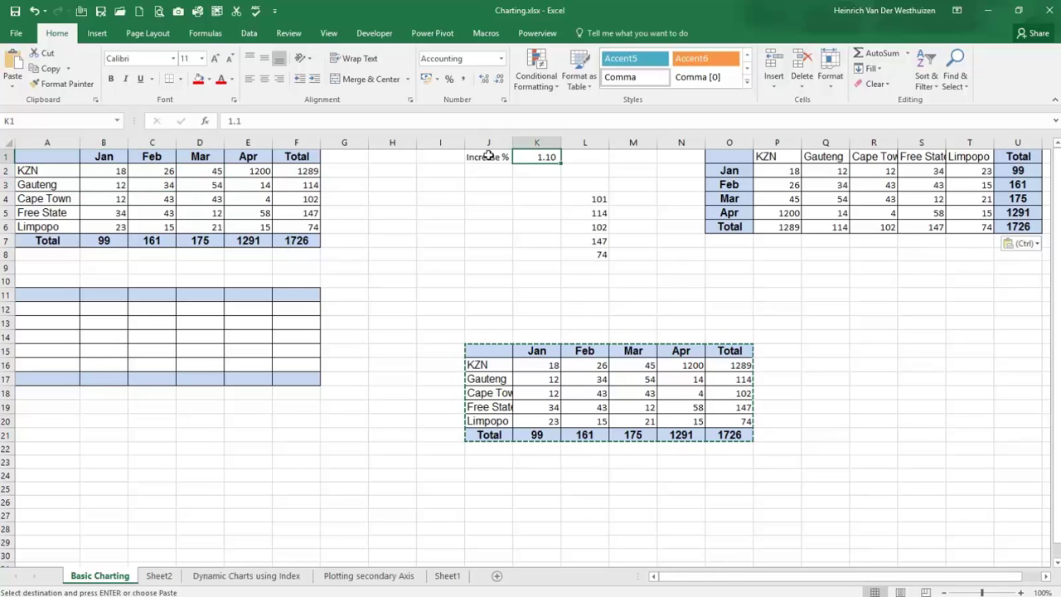
{"action": "left_click", "coordinate": [547, 169]}
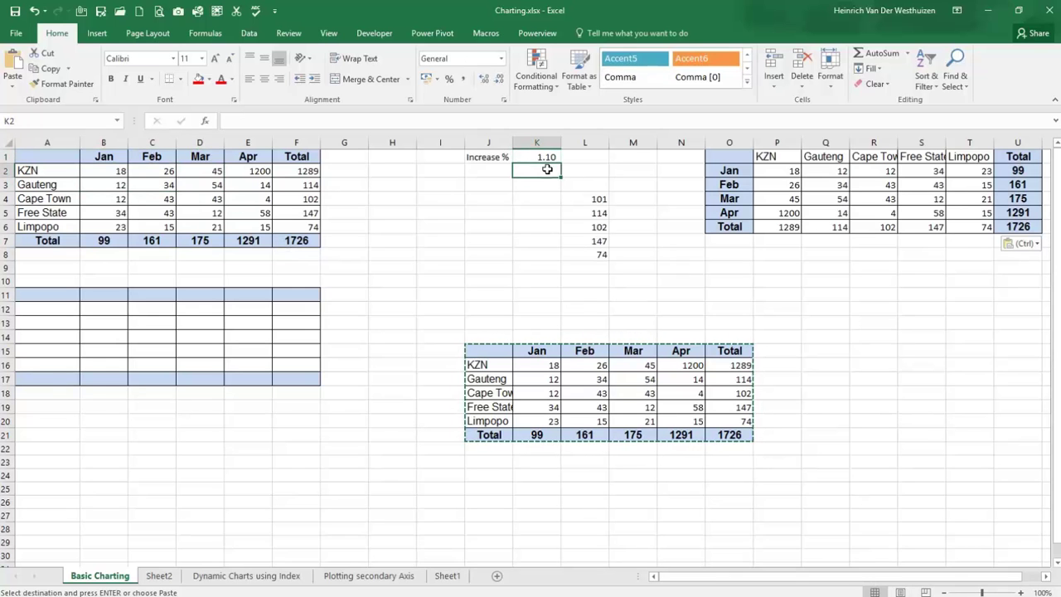
{"action": "type", "text": "."}
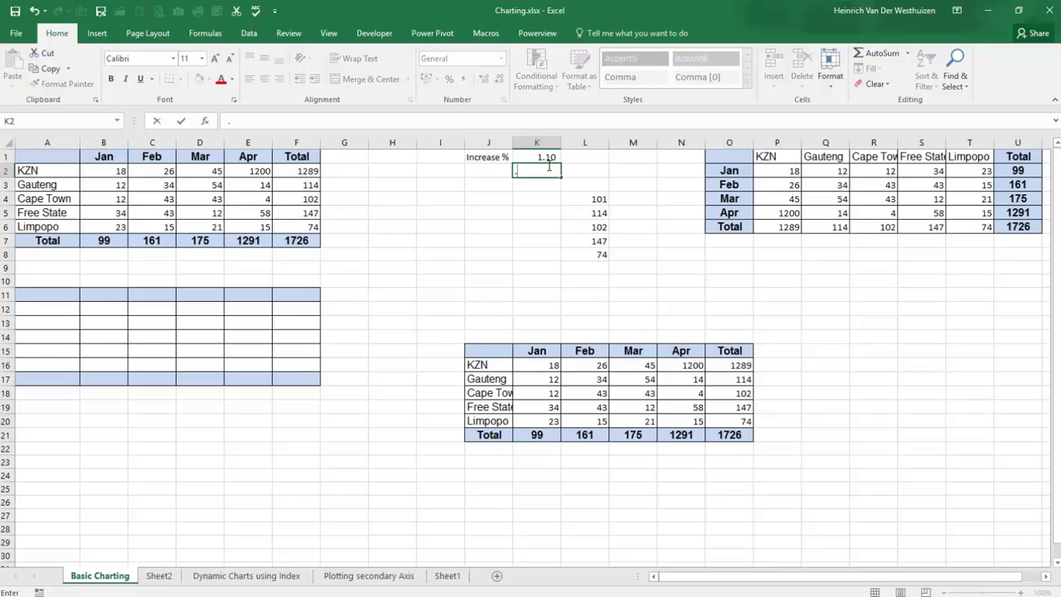
{"action": "type", "text": "10"}
{"action": "key", "text": "Return"}
{"action": "left_click", "coordinate": [553, 156]}
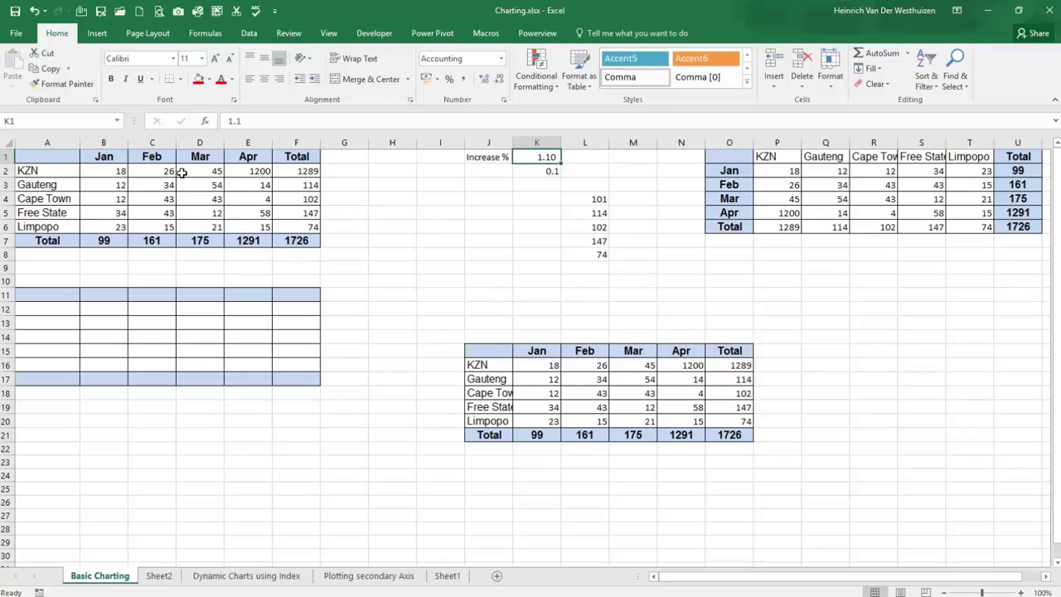
Copy K2 and multiply the monthly figures in B2:E6 by it using Paste Special
{"action": "left_click", "coordinate": [548, 171]}
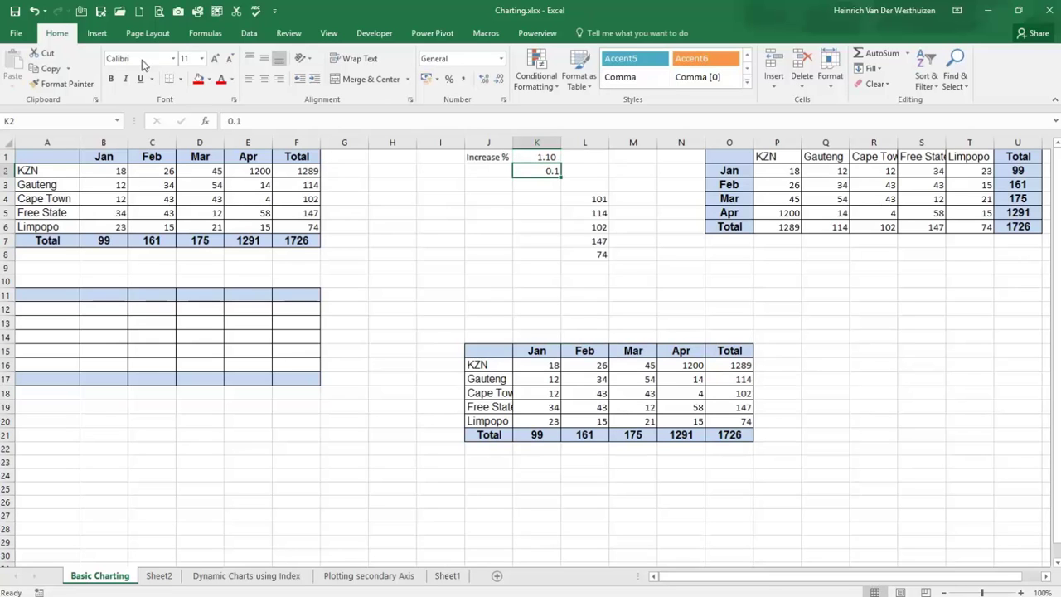
{"action": "left_click", "coordinate": [547, 197]}
{"action": "left_click_drag", "start_coordinate": [116, 171], "coordinate": [262, 216]}
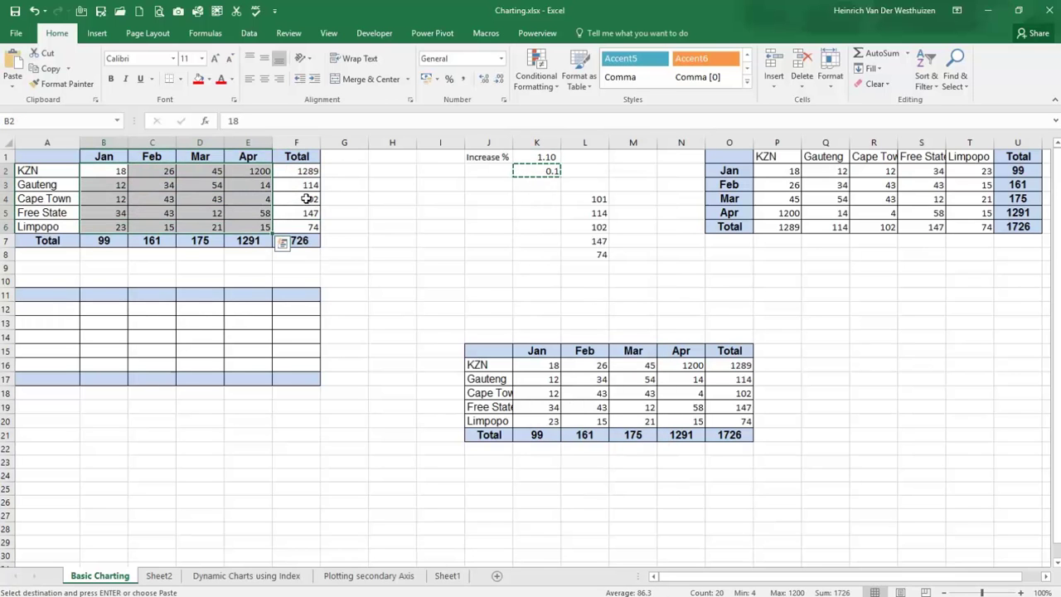
{"action": "right_click", "coordinate": [255, 171]}
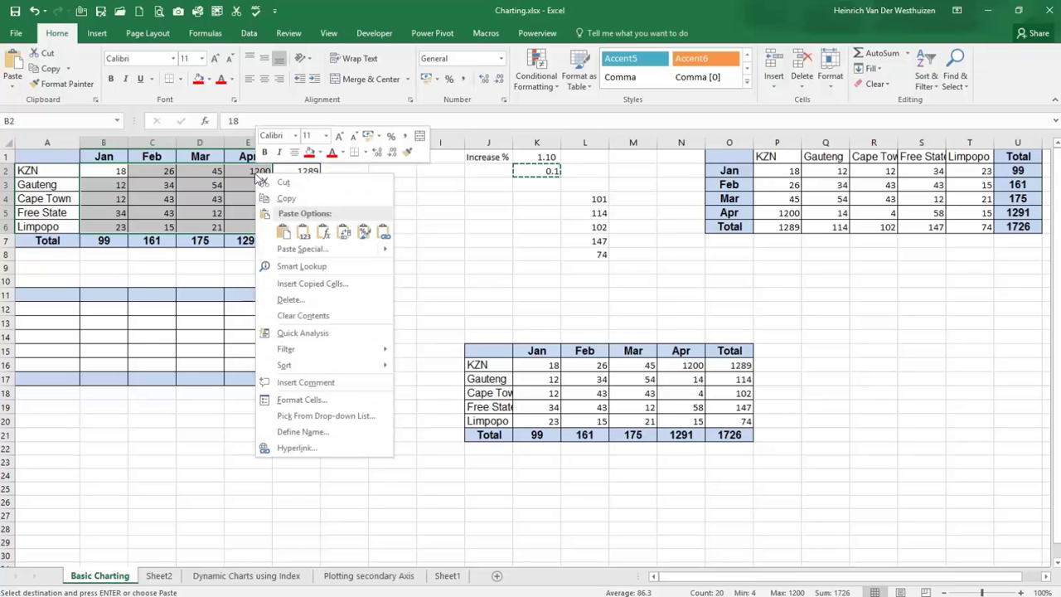
{"action": "left_click", "coordinate": [294, 249]}
{"action": "left_click", "coordinate": [324, 263]}
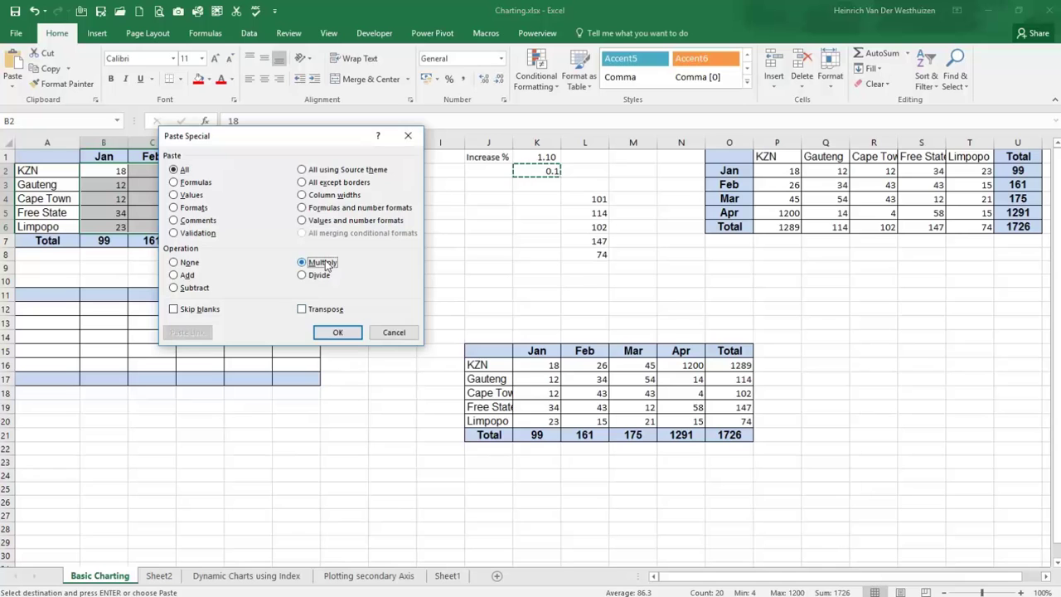
{"action": "left_click", "coordinate": [337, 333]}
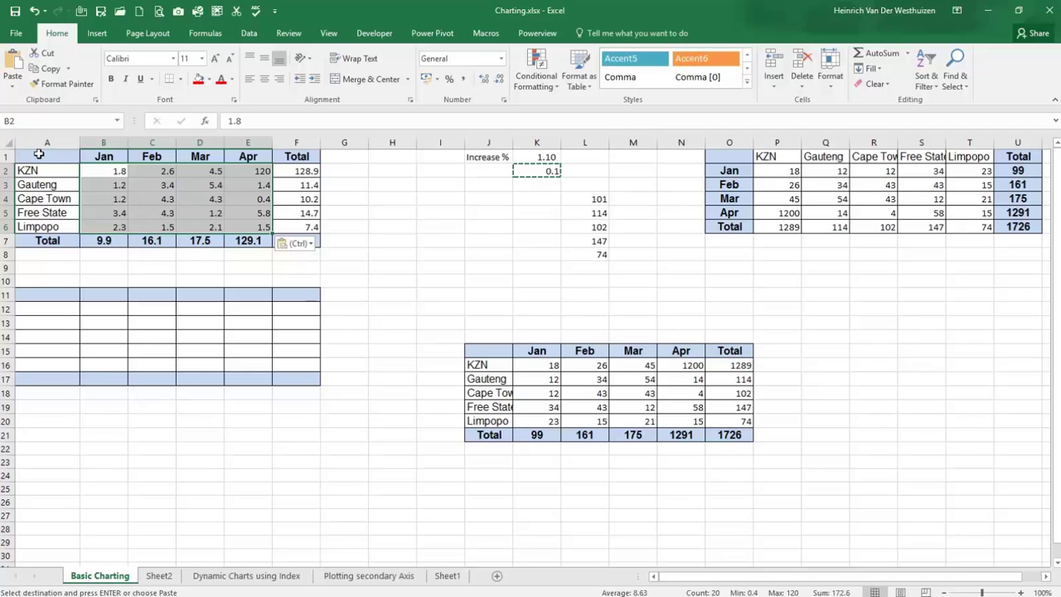
Undo the multiplication of B2:E6 and clear the factor from K2
{"action": "key", "text": "ctrl+z"}
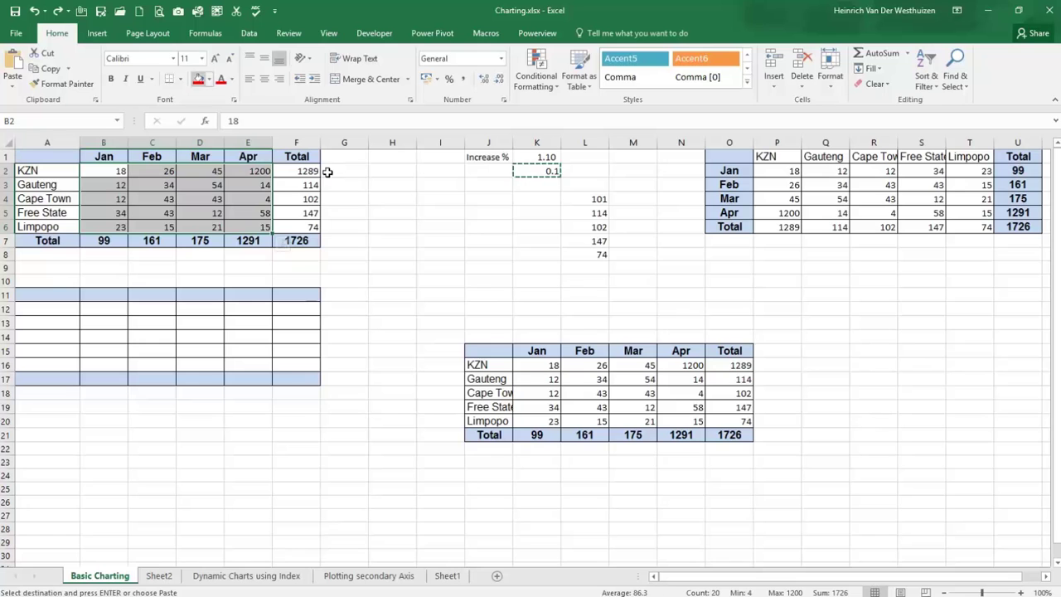
{"action": "left_click", "coordinate": [544, 173]}
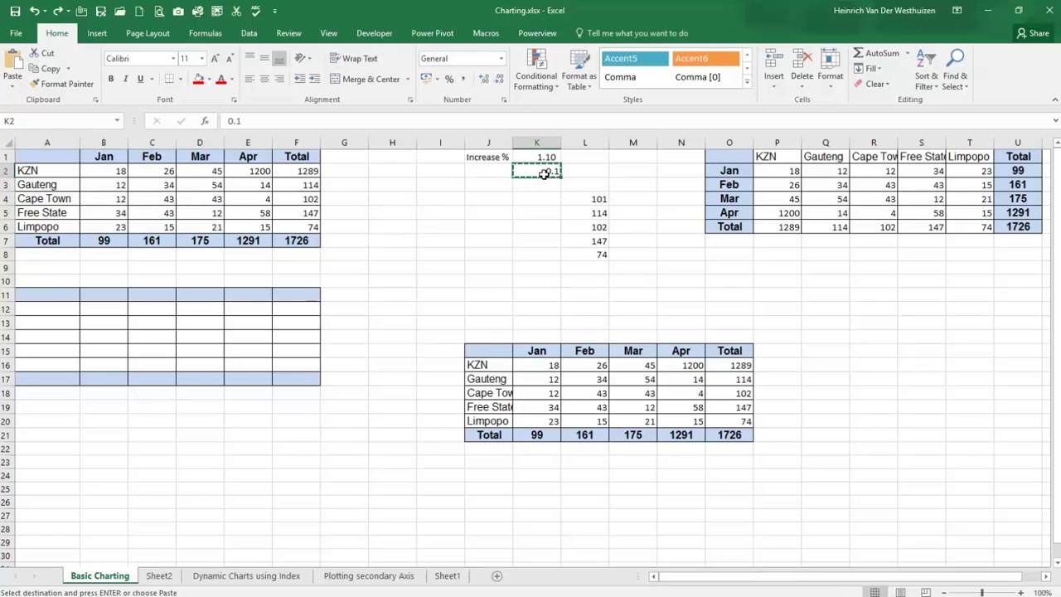
{"action": "key", "text": "Delete"}
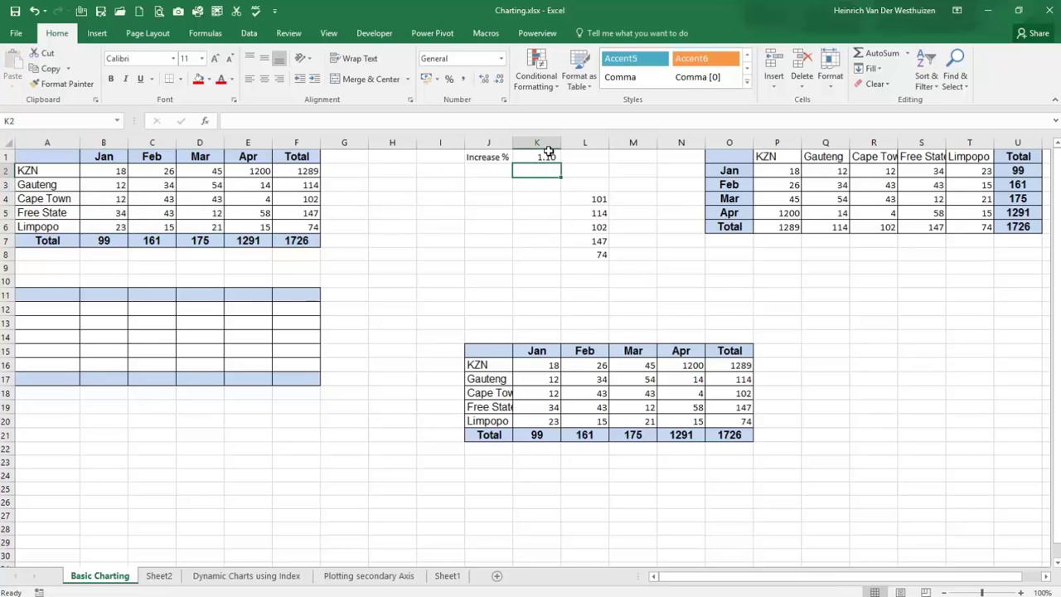
Copy the Increase % factor in K1 and multiply the monthly figures in B2:E6 by it using Paste Special
{"action": "left_click", "coordinate": [549, 156]}
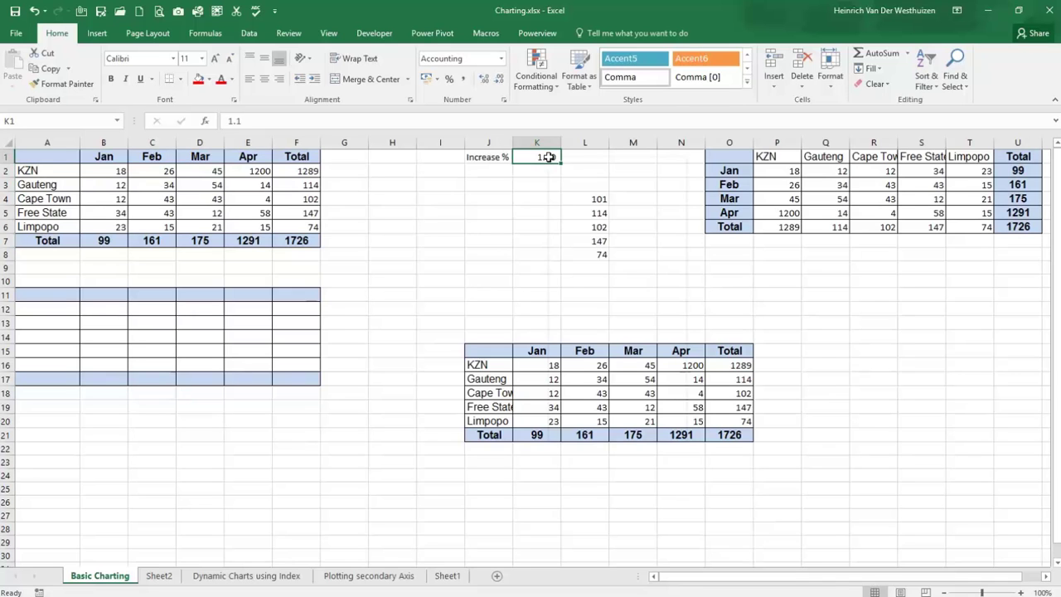
{"action": "right_click", "coordinate": [549, 157]}
{"action": "left_click", "coordinate": [564, 187]}
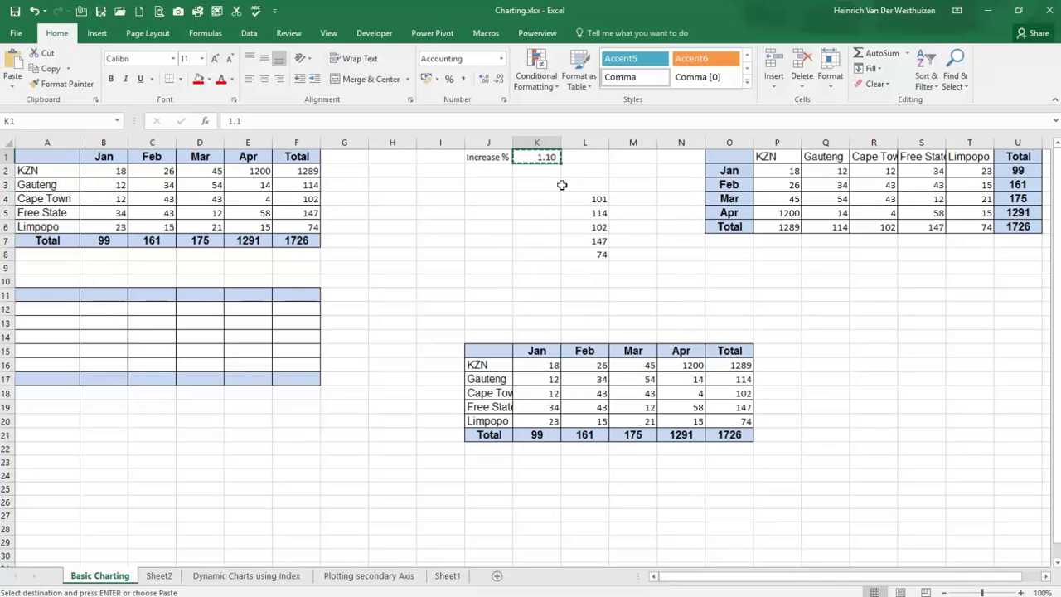
{"action": "left_click_drag", "start_coordinate": [111, 171], "coordinate": [253, 225]}
{"action": "right_click", "coordinate": [252, 224]}
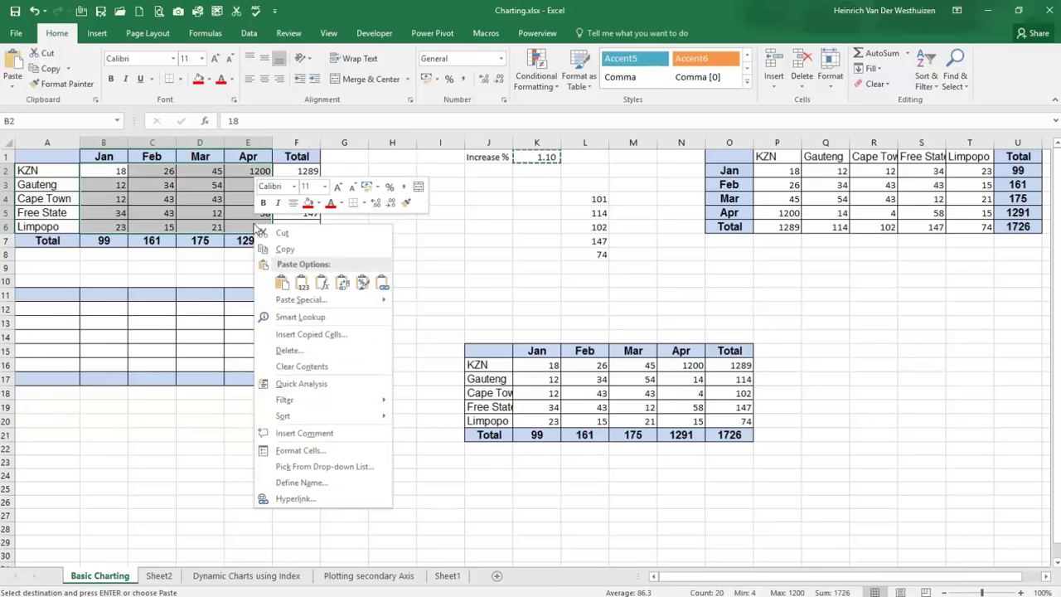
{"action": "left_click", "coordinate": [289, 302]}
{"action": "left_click", "coordinate": [312, 329]}
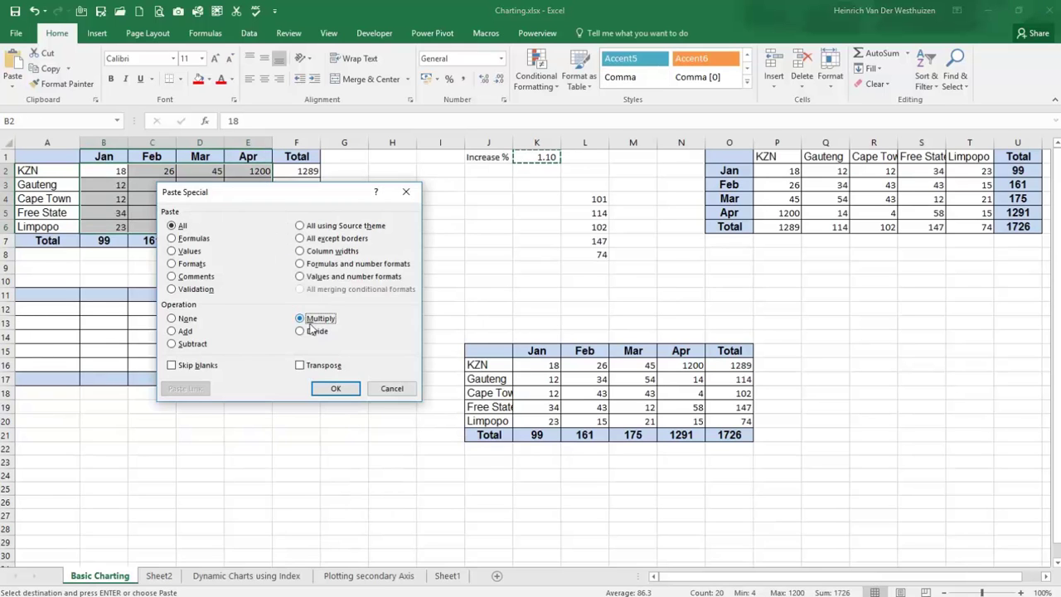
{"action": "left_click", "coordinate": [339, 389]}
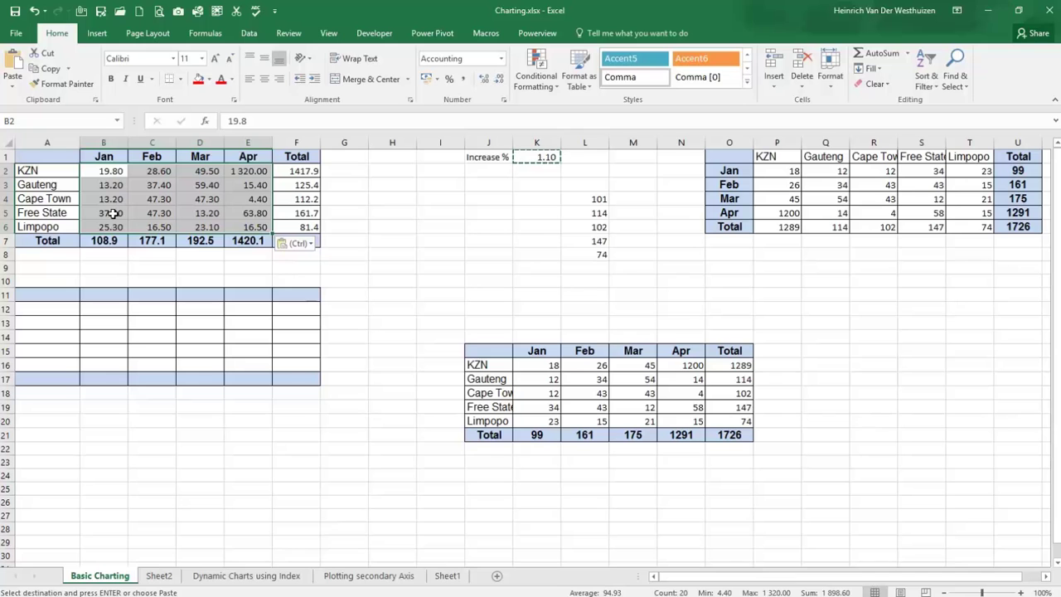
Cancel the pending copy and enter 2 in K2 as the divisor
{"action": "left_click", "coordinate": [523, 172]}
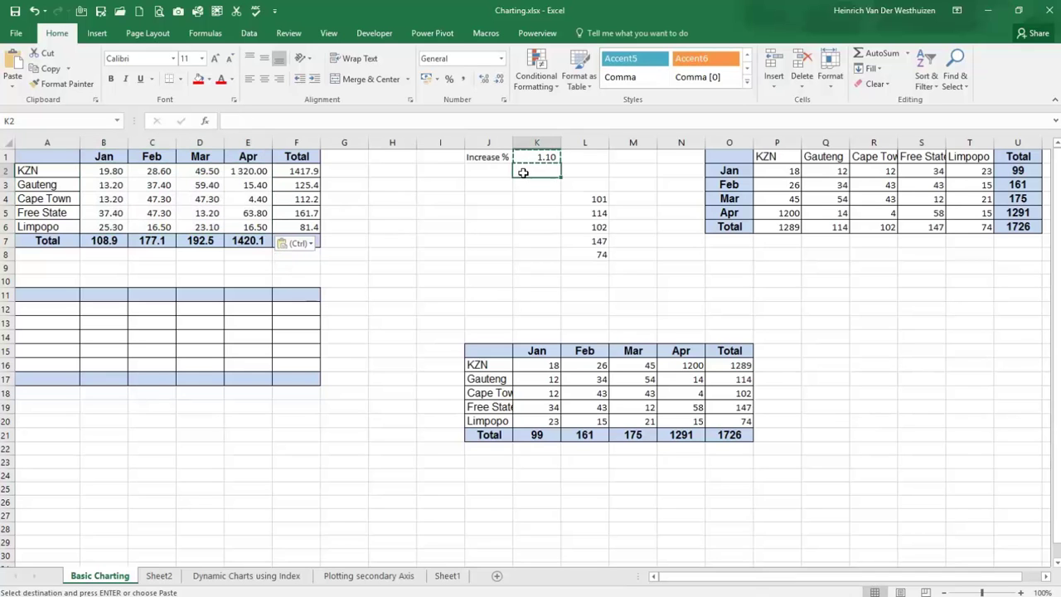
{"action": "key", "text": "Escape"}
{"action": "type", "text": "1"}
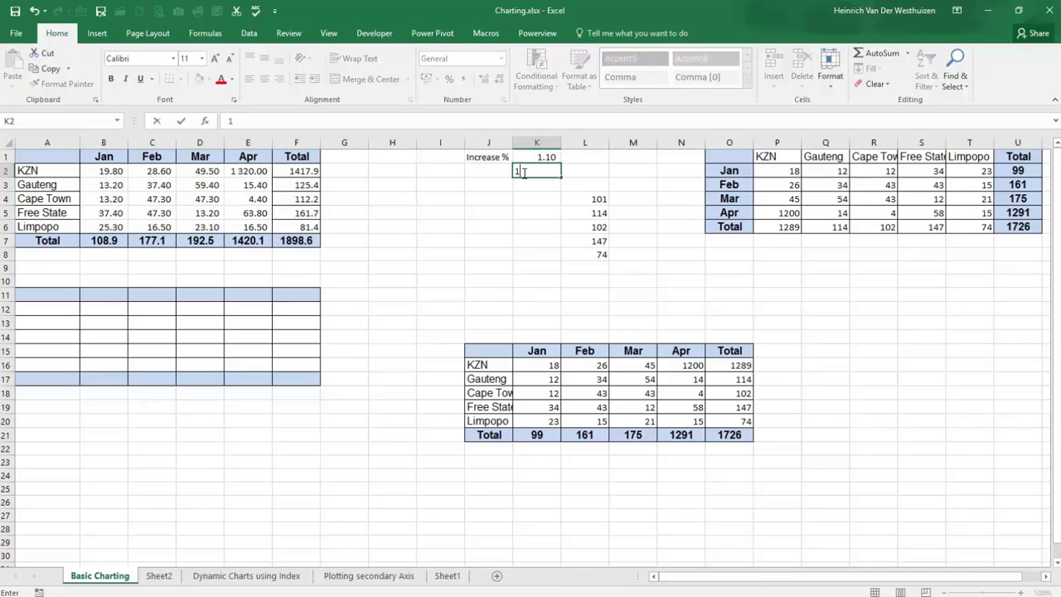
{"action": "type", "text": "2"}
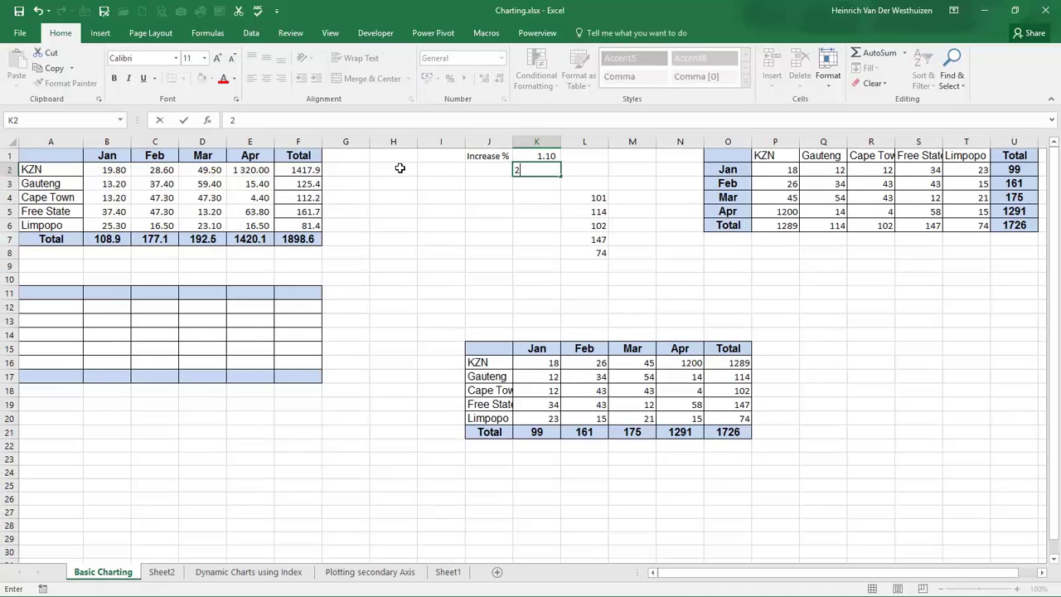
{"action": "key", "text": "Return"}
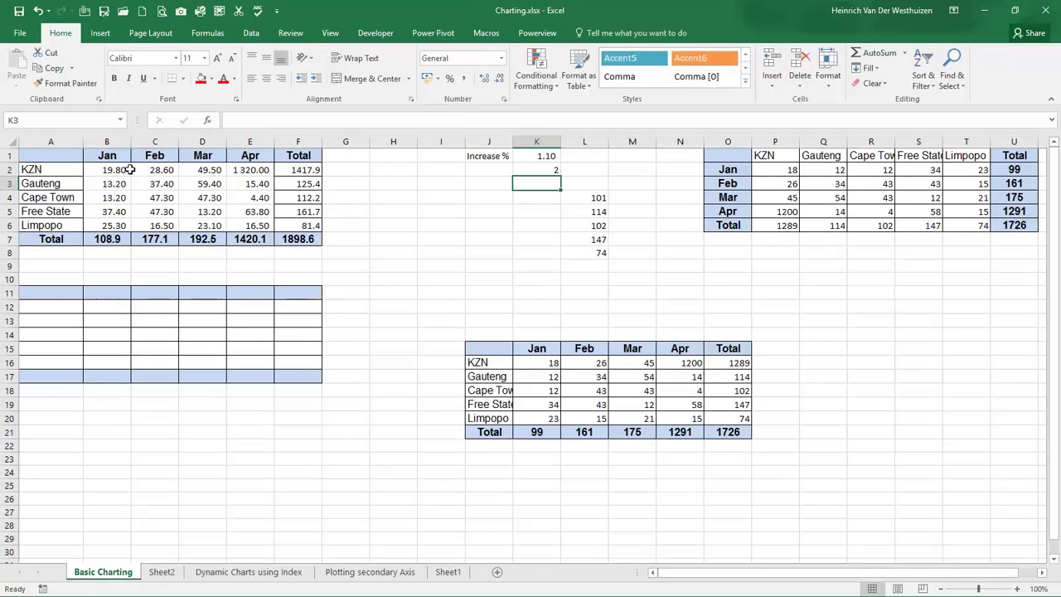
{"action": "left_click_drag", "start_coordinate": [104, 170], "coordinate": [252, 228]}
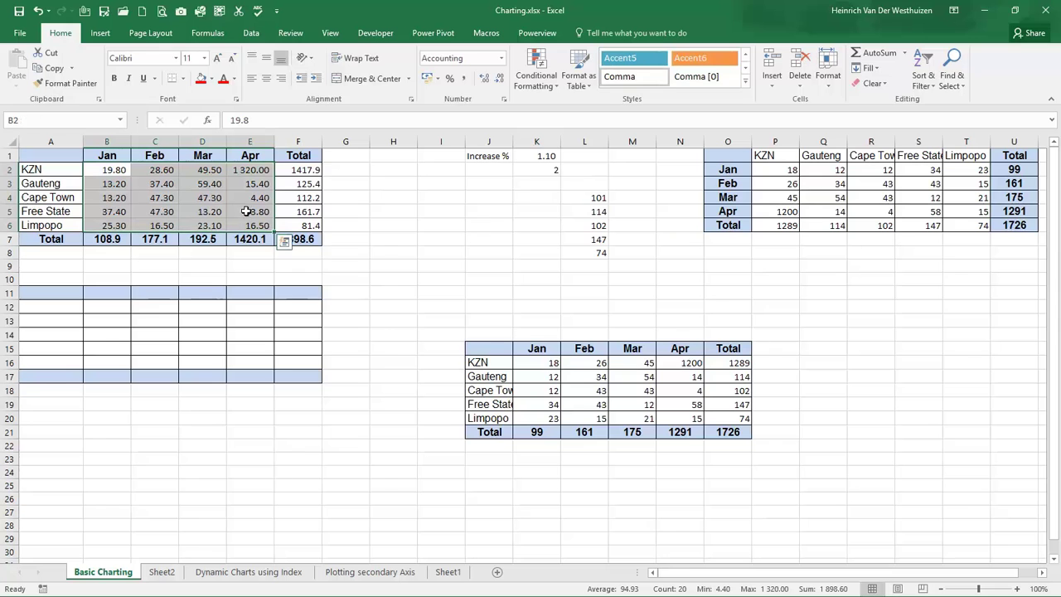
{"action": "right_click", "coordinate": [247, 210]}
{"action": "key", "text": "Escape"}
Copy K2 and divide the monthly figures in B2:E6 by it using Paste Special
{"action": "left_click", "coordinate": [547, 170]}
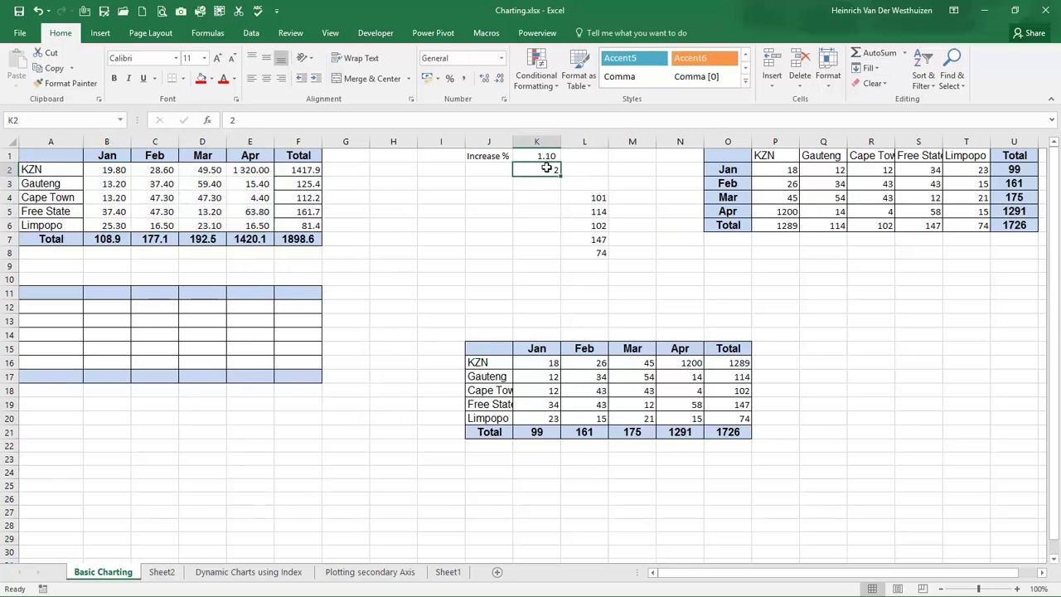
{"action": "right_click", "coordinate": [547, 170]}
{"action": "left_click", "coordinate": [577, 192]}
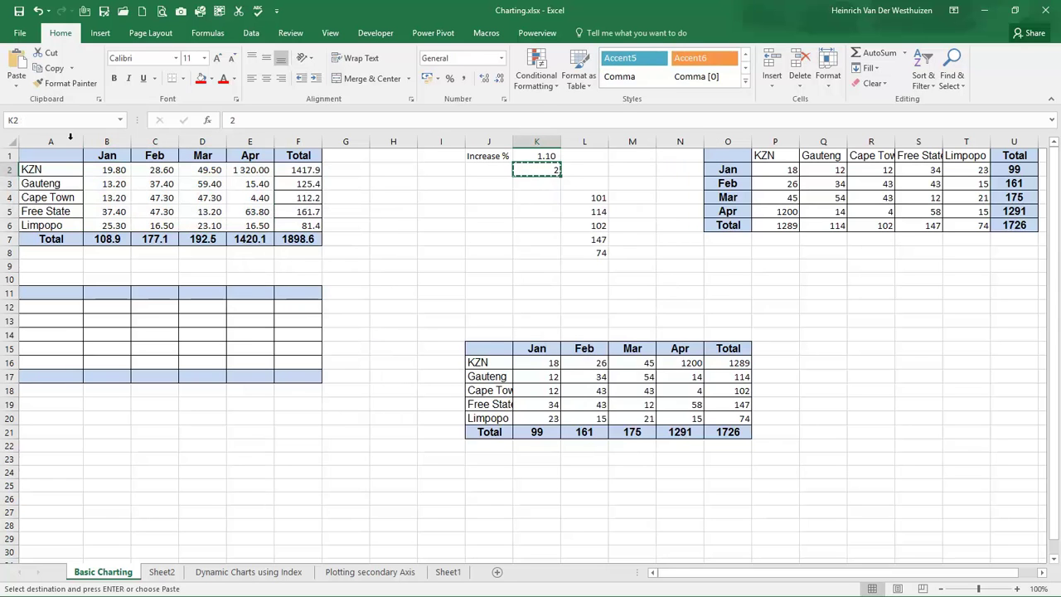
{"action": "left_click_drag", "start_coordinate": [107, 170], "coordinate": [261, 227]}
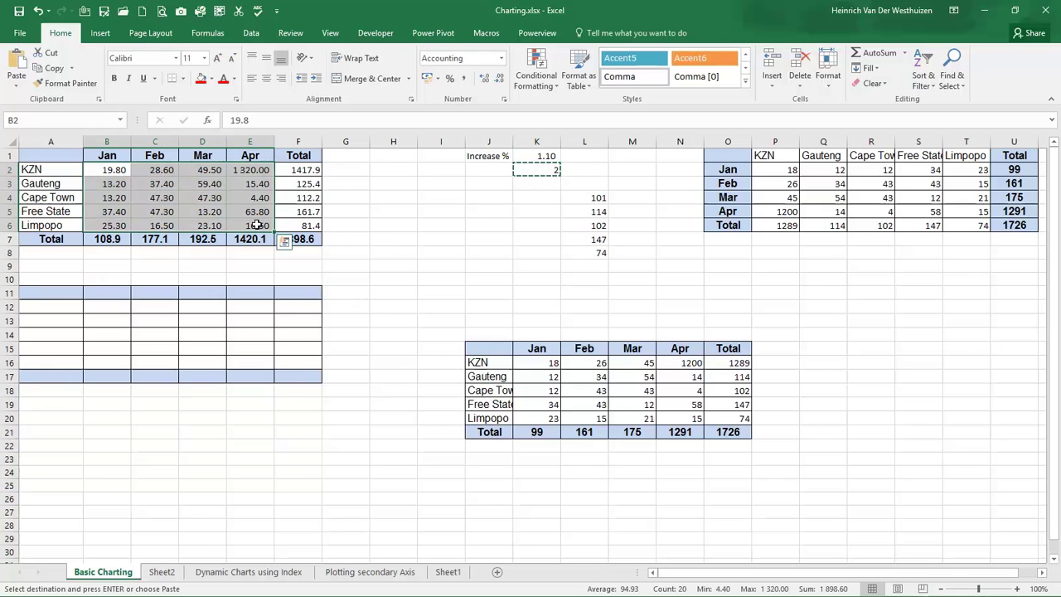
{"action": "right_click", "coordinate": [260, 227]}
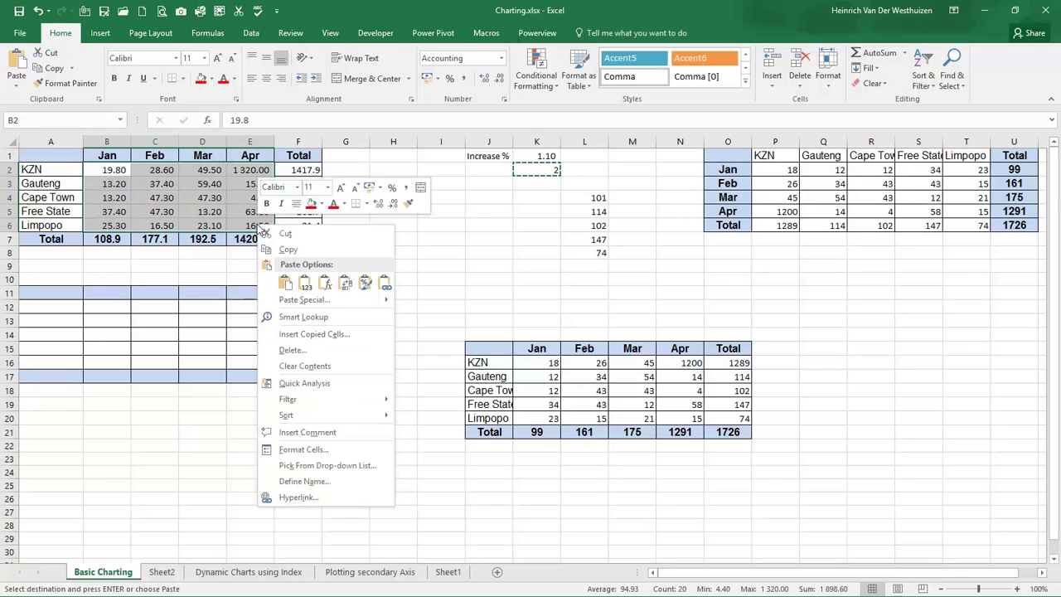
{"action": "left_click", "coordinate": [286, 299]}
{"action": "left_click", "coordinate": [308, 327]}
{"action": "left_click", "coordinate": [342, 385]}
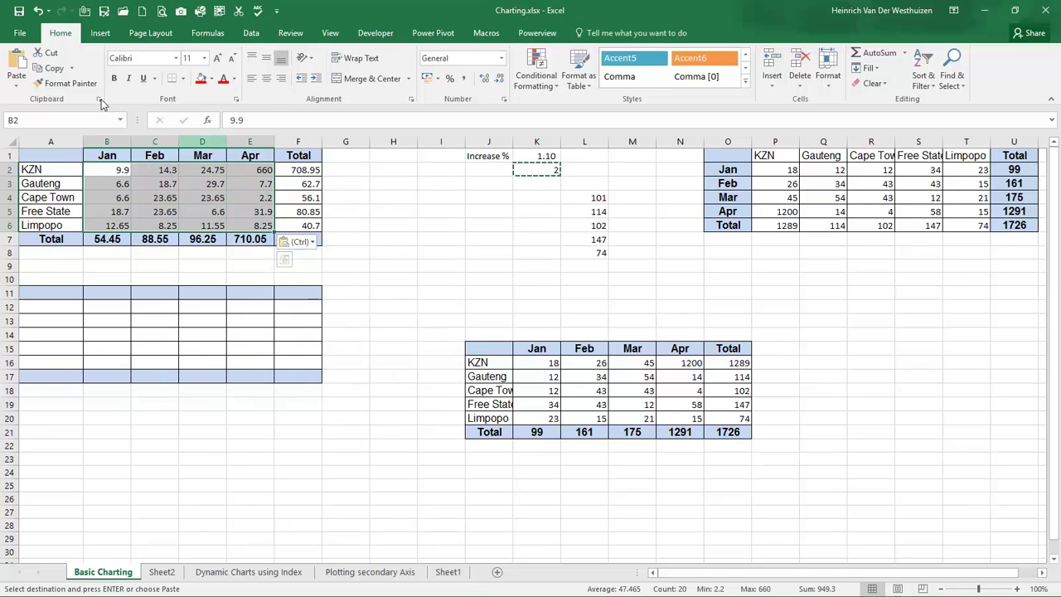
{"action": "key", "text": "Down"}
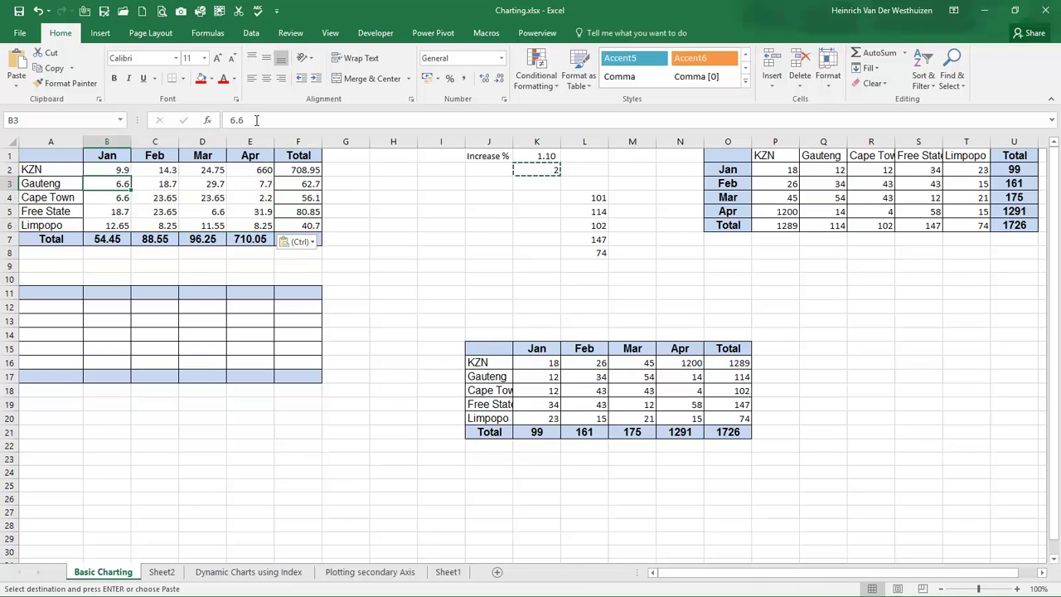